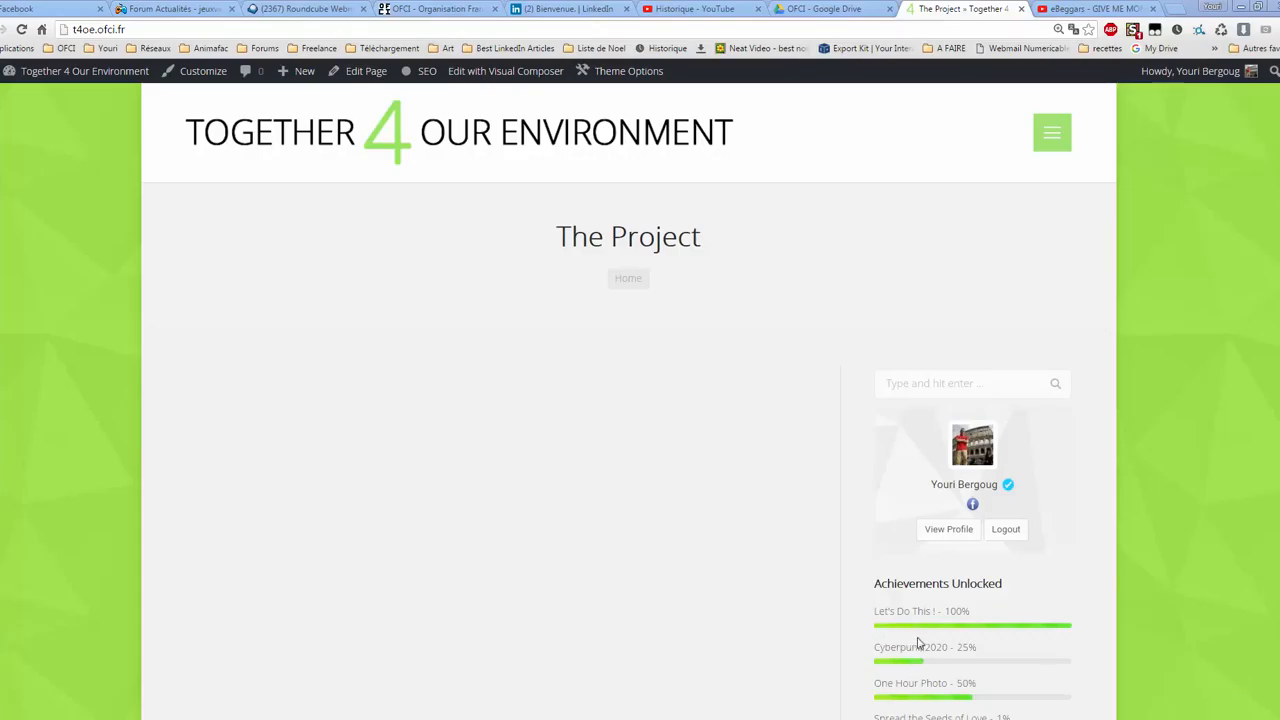
Step: Open "The Project" page for editing in a new browser tab and switch to that tab
{"action": "right_click", "coordinate": [362, 76]}
{"action": "left_click", "coordinate": [370, 85]}
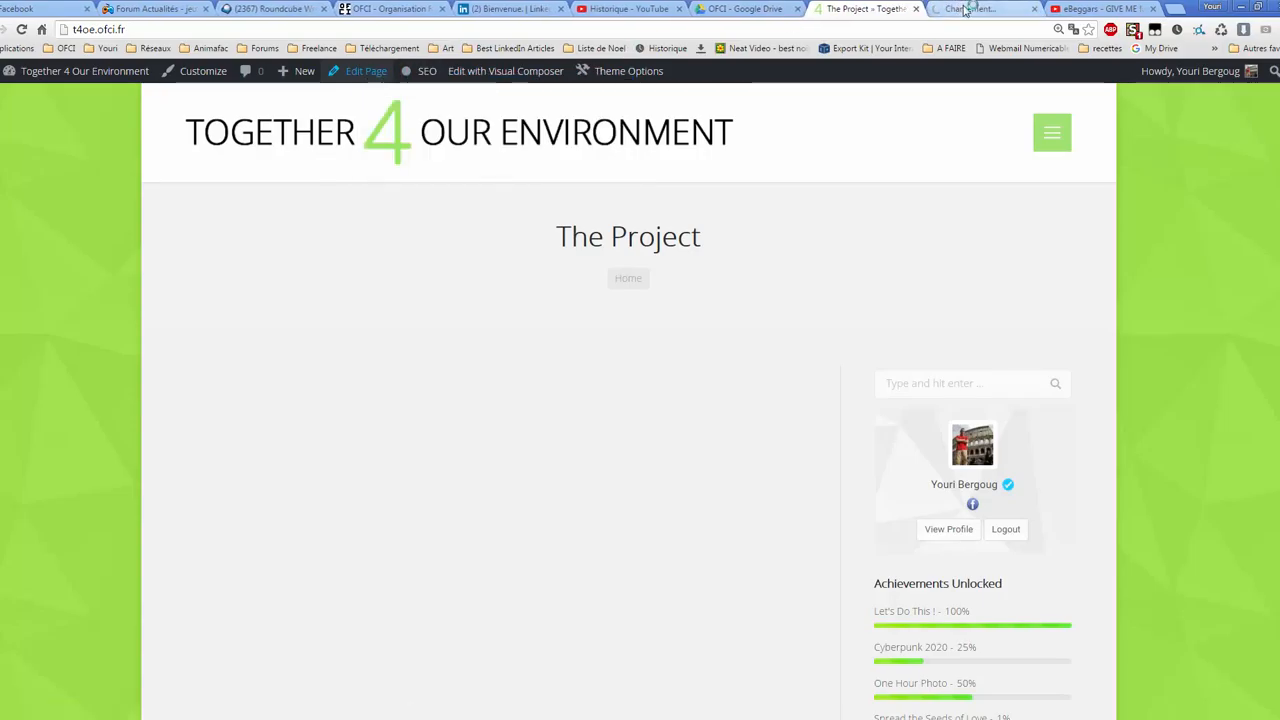
{"action": "left_click", "coordinate": [965, 10]}
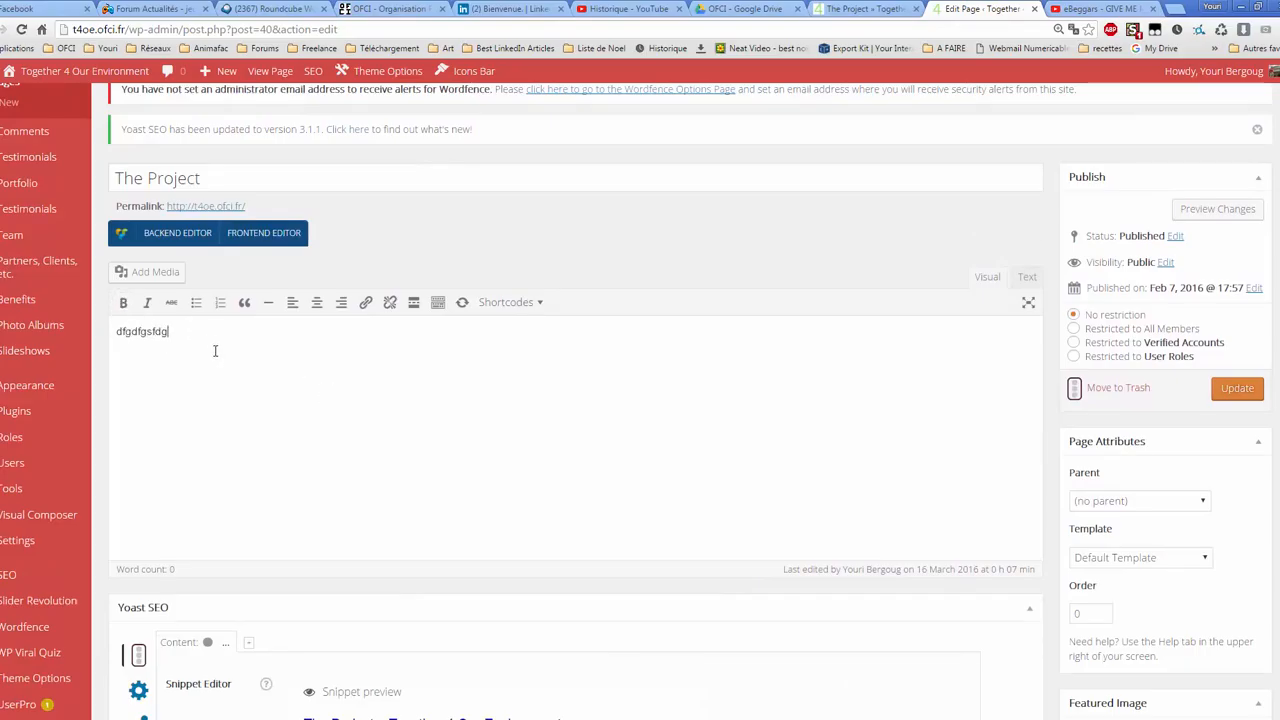
Step: Insert the mountain landscape picture from the media library below the page text and enlarge it
{"action": "left_click", "coordinate": [166, 279]}
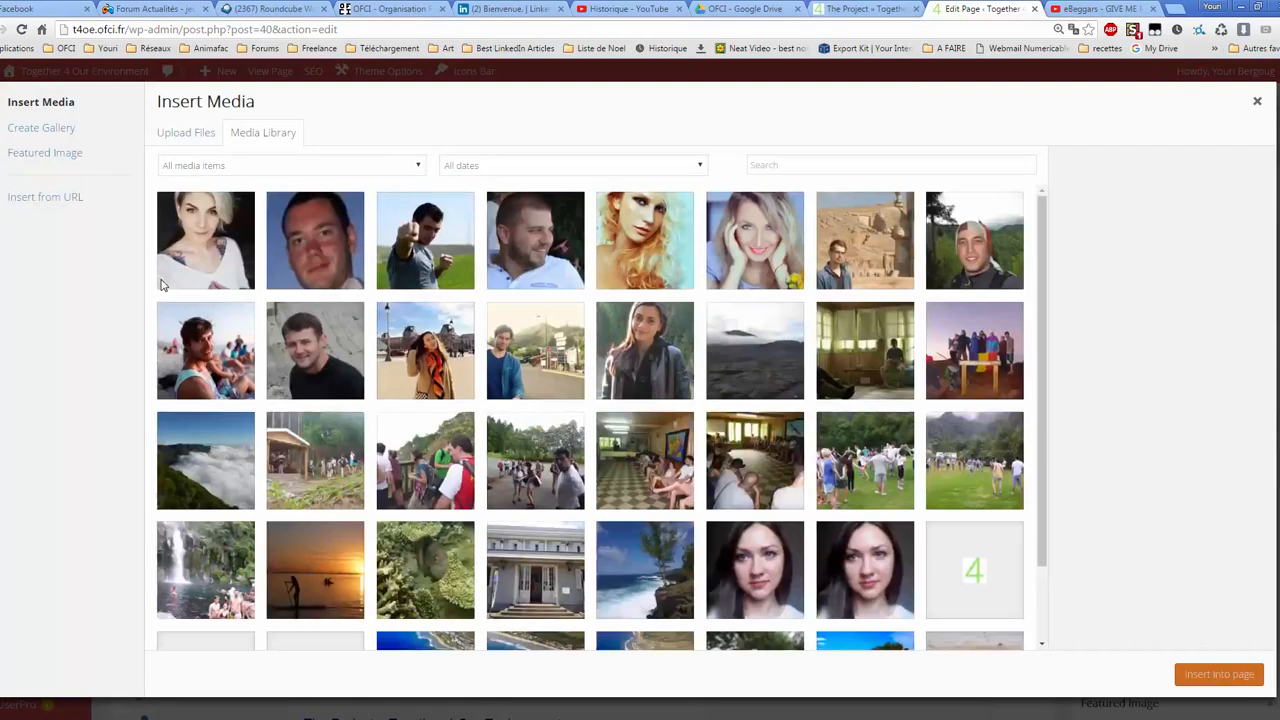
{"action": "key", "text": "Escape"}
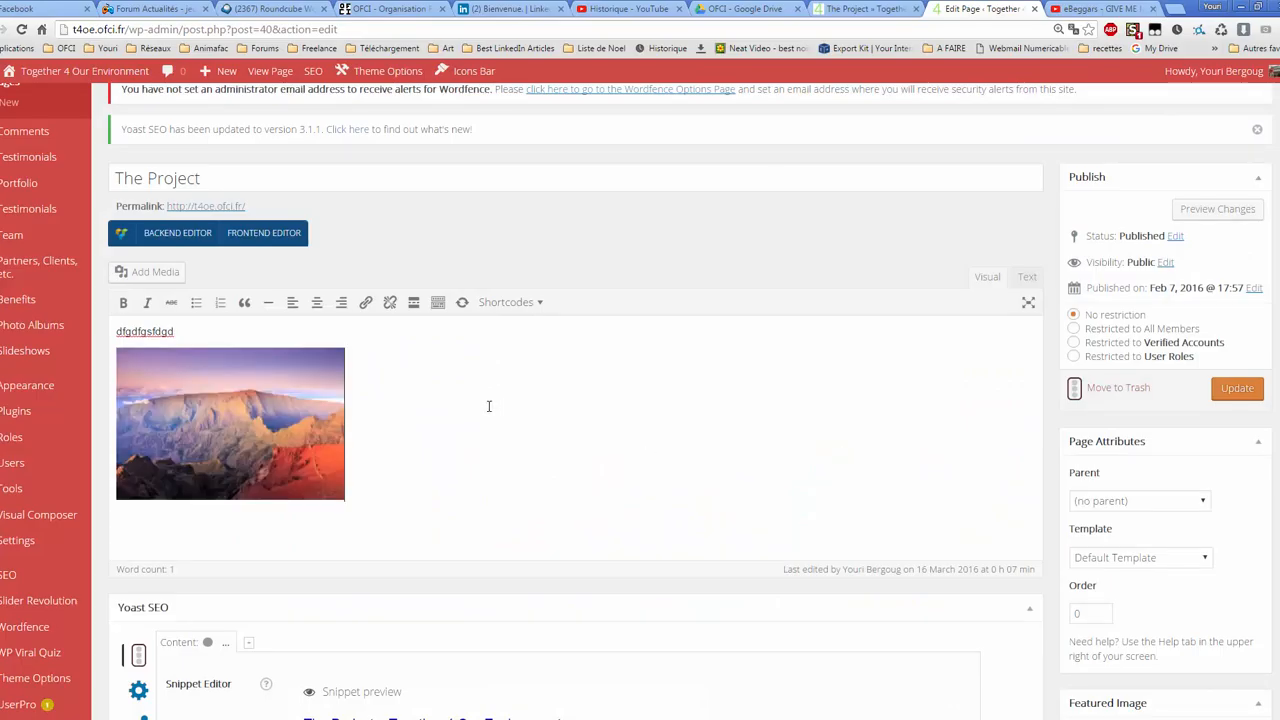
{"action": "left_click", "coordinate": [340, 496]}
{"action": "left_click_drag", "start_coordinate": [345, 501], "coordinate": [629, 688]}
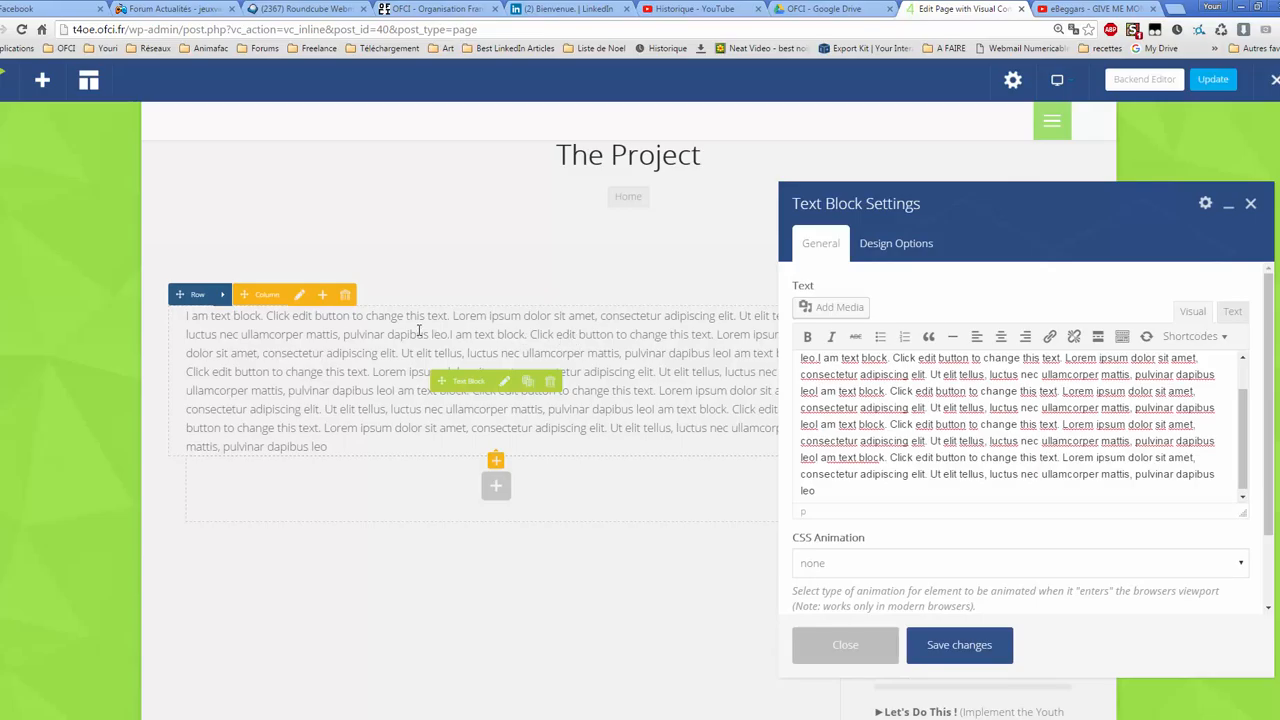
Step: Reposition the Text Block Settings window to view the page text behind it and close the window
{"action": "left_click_drag", "start_coordinate": [979, 200], "coordinate": [1066, 207]}
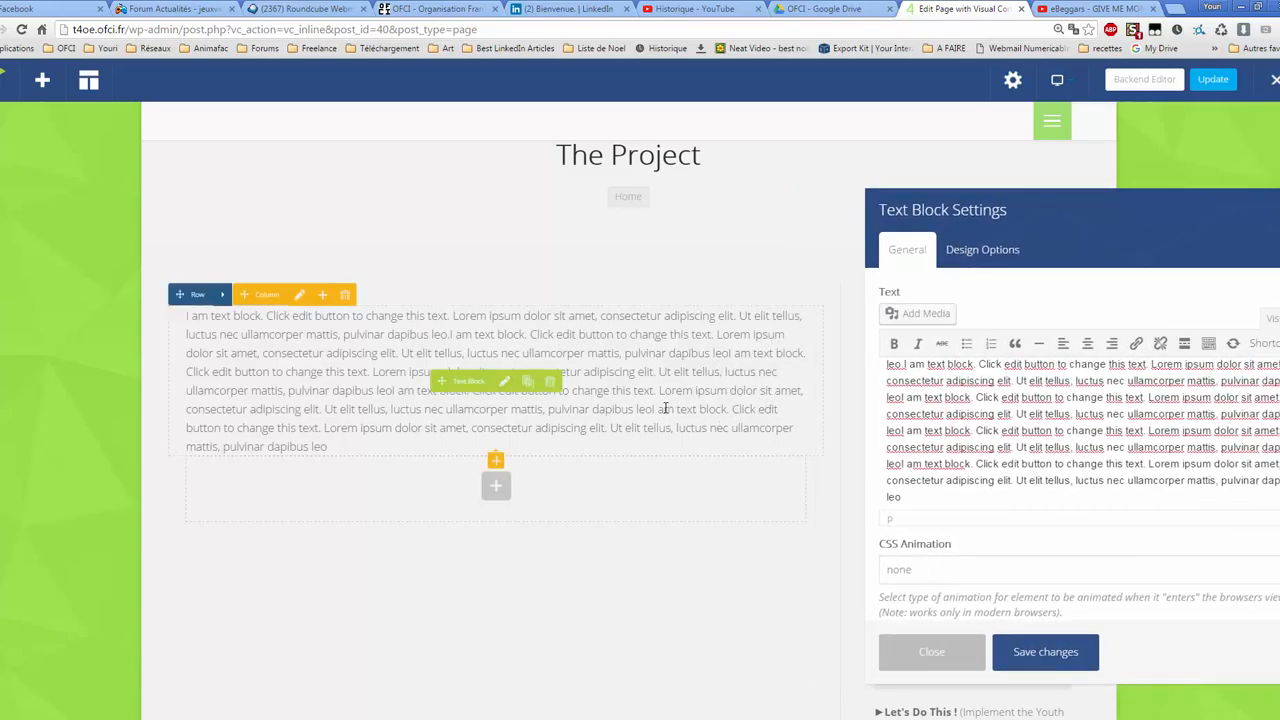
{"action": "left_click_drag", "start_coordinate": [1204, 214], "coordinate": [1053, 216]}
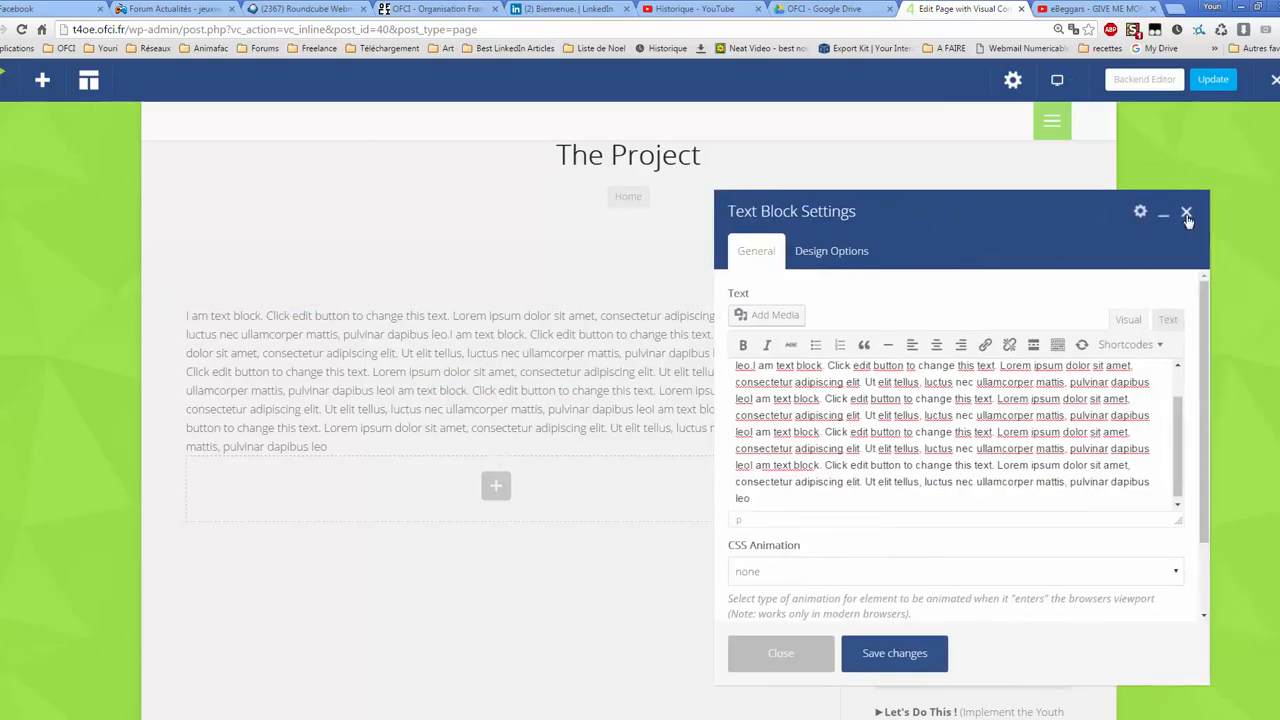
{"action": "left_click_drag", "start_coordinate": [817, 501], "coordinate": [787, 458]}
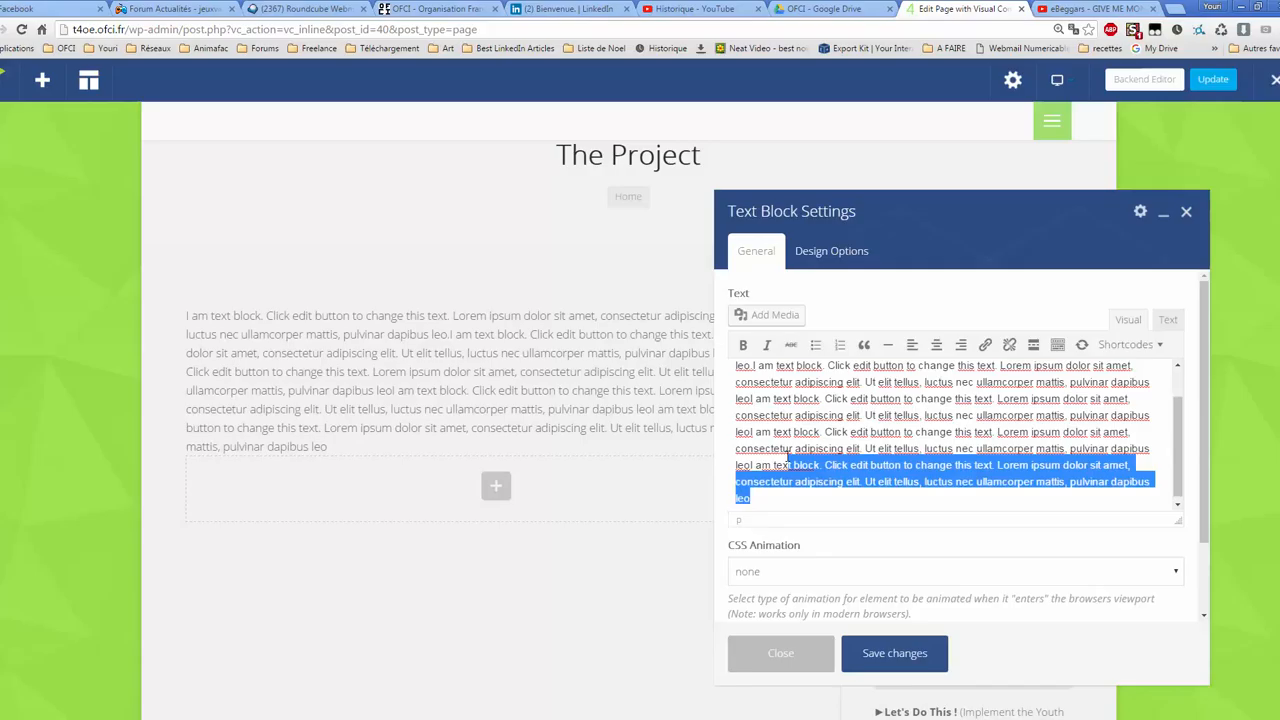
{"action": "left_click", "coordinate": [1186, 211]}
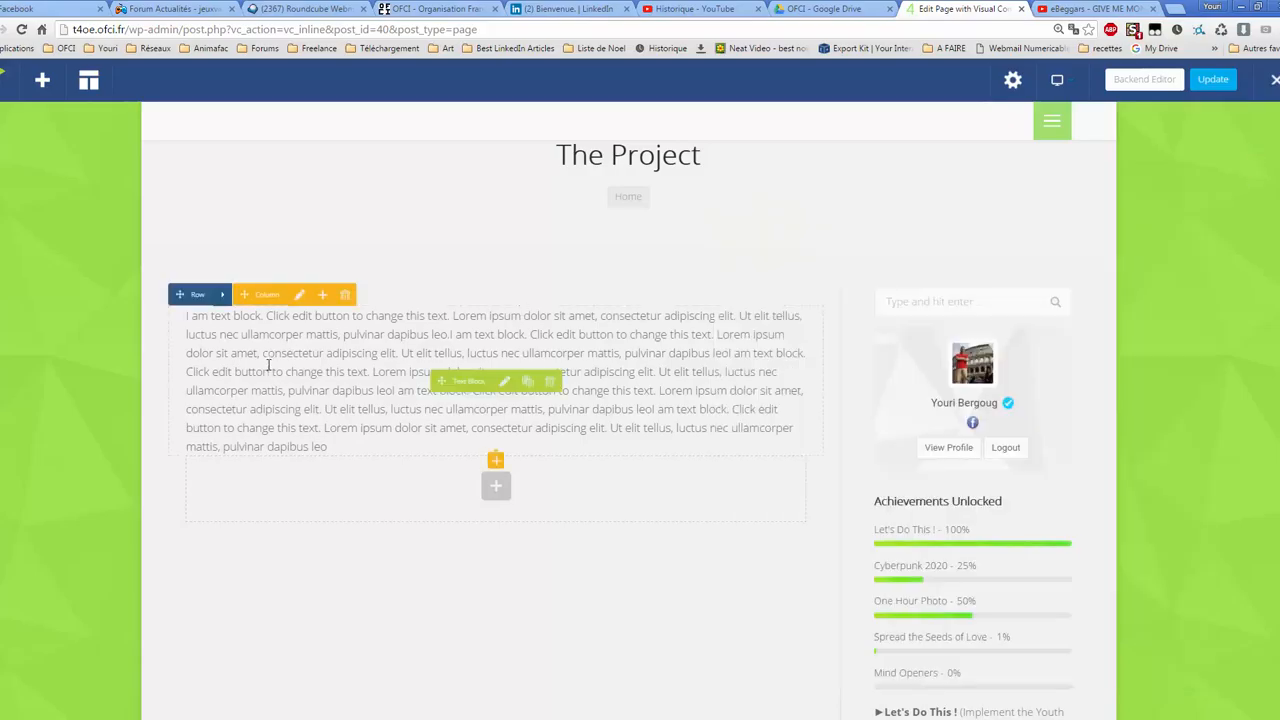
Step: Split the text block's row into two equal columns with the 1/2 + 1/2 layout
{"action": "left_click", "coordinate": [223, 298]}
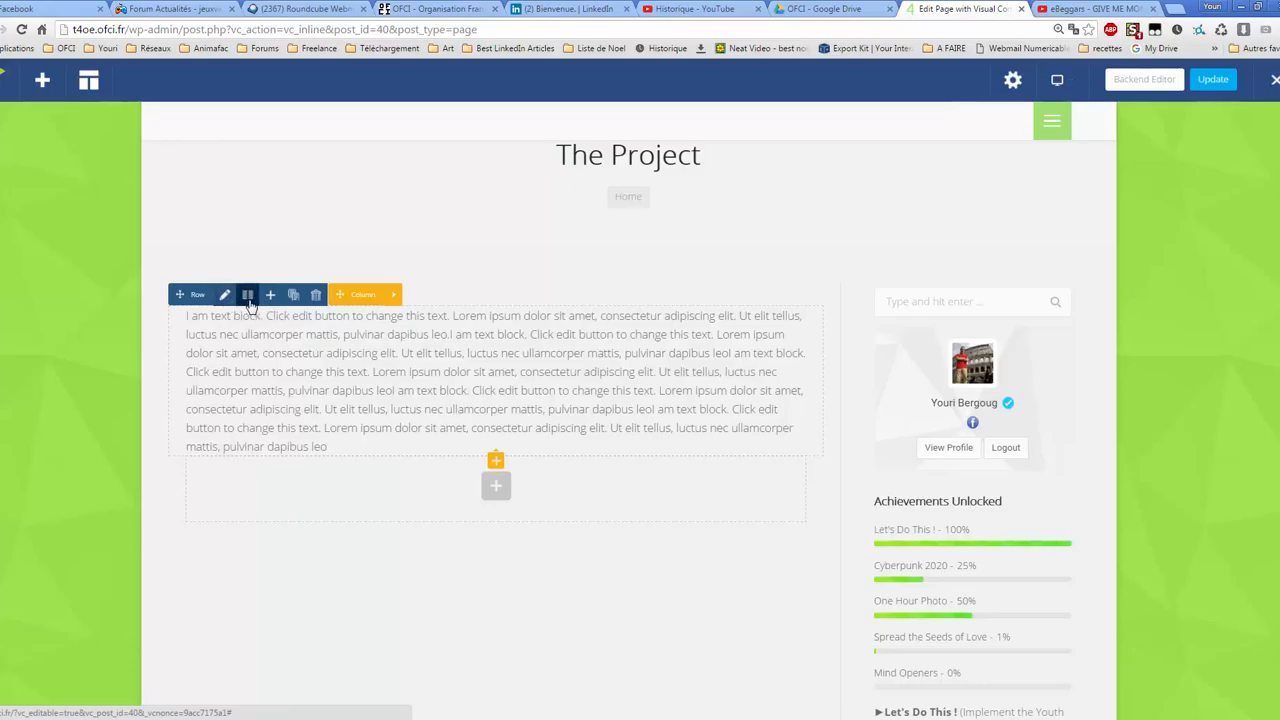
{"action": "left_click", "coordinate": [247, 298]}
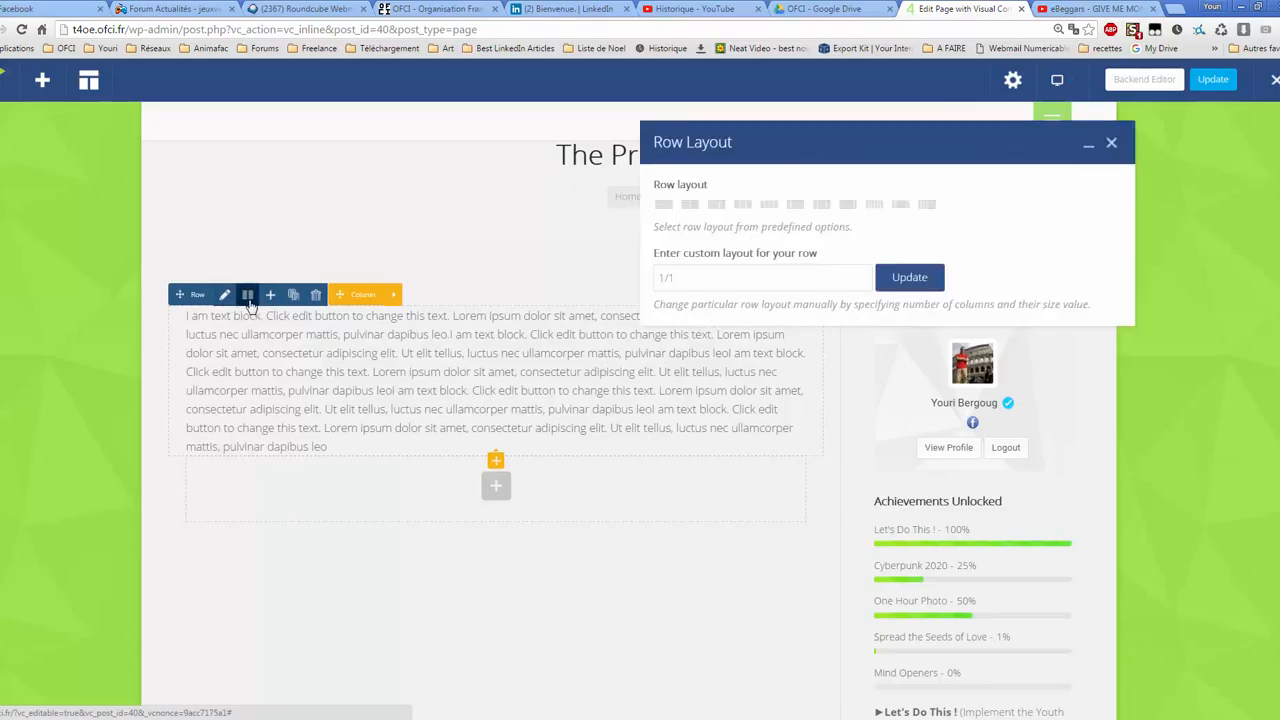
{"action": "left_click", "coordinate": [690, 206]}
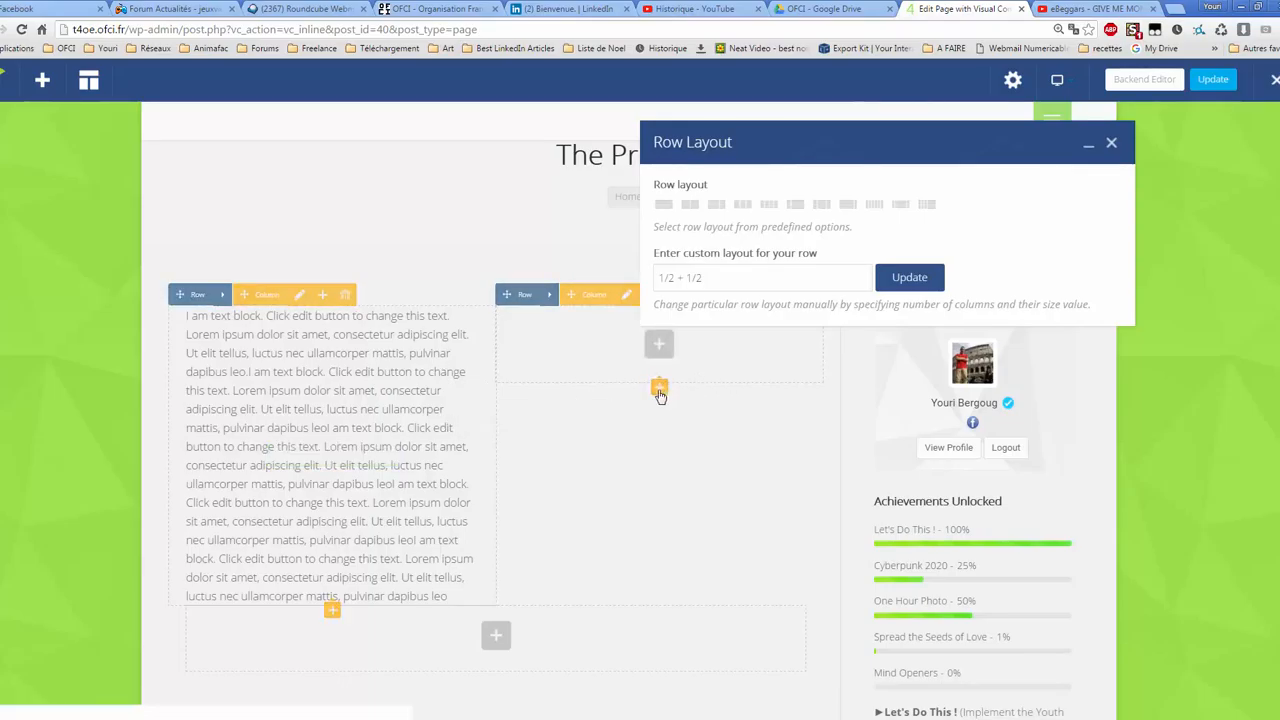
{"action": "left_click", "coordinate": [1111, 146]}
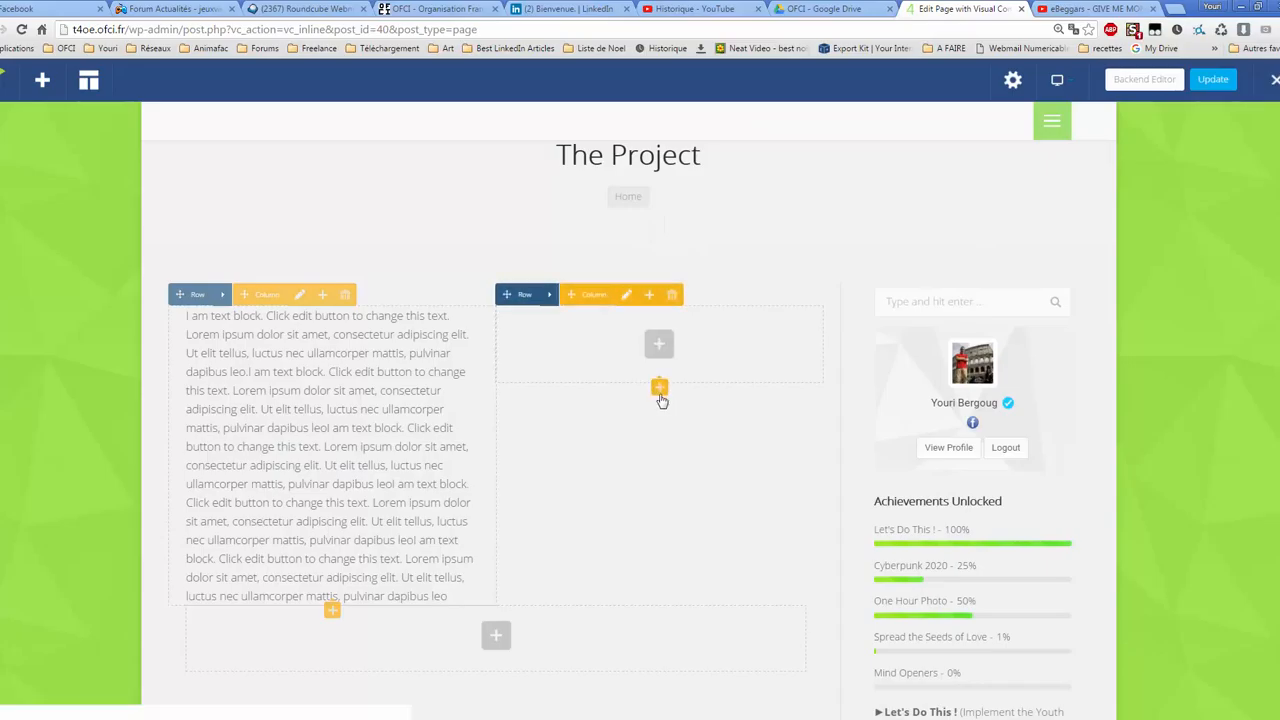
Step: Add a Video Player to the empty column, linked to the YouTube video "eBeggars - GIVE ME MONEY - Ep.1"
{"action": "left_click", "coordinate": [659, 390]}
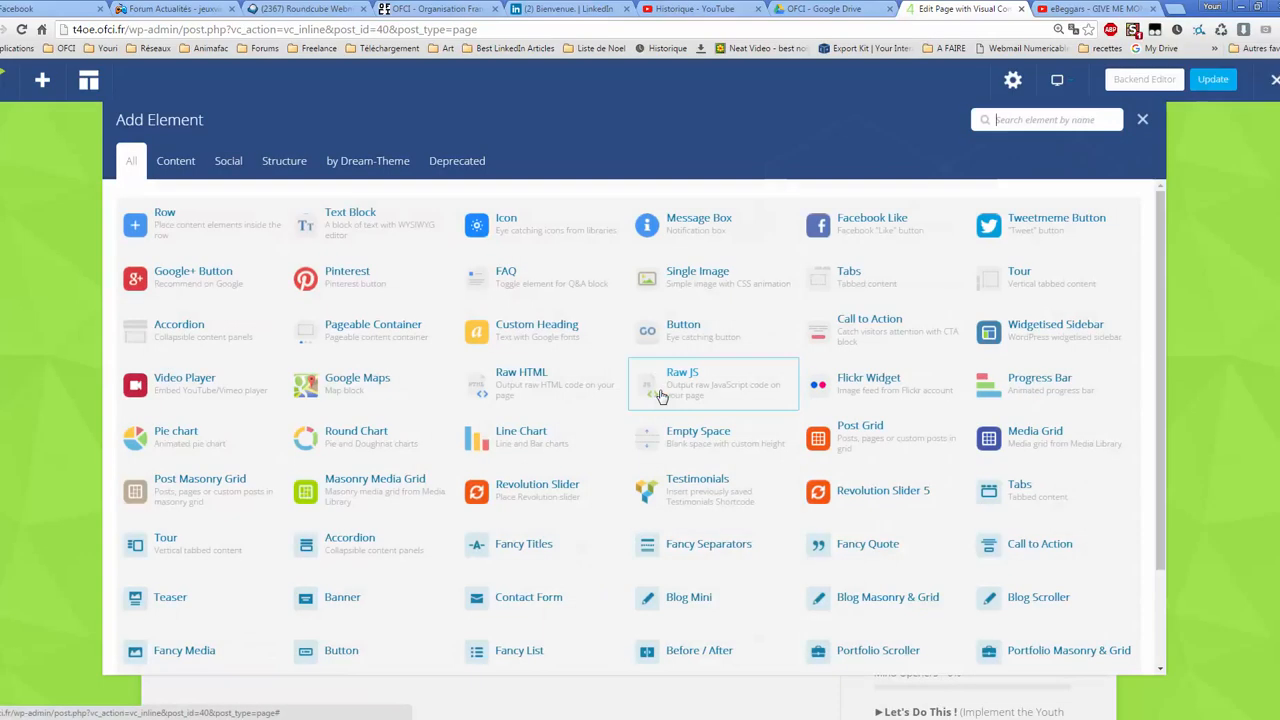
{"action": "left_click", "coordinate": [143, 378]}
{"action": "left_click", "coordinate": [1092, 9]}
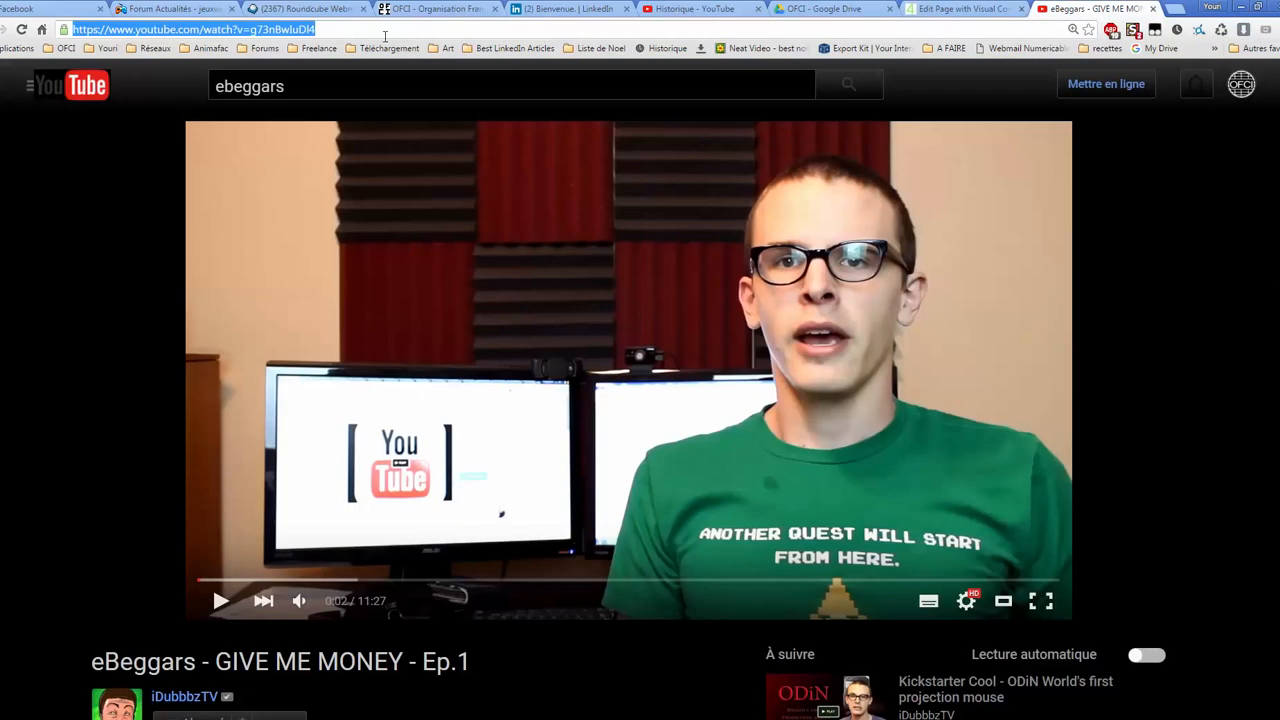
{"action": "left_click", "coordinate": [955, 9]}
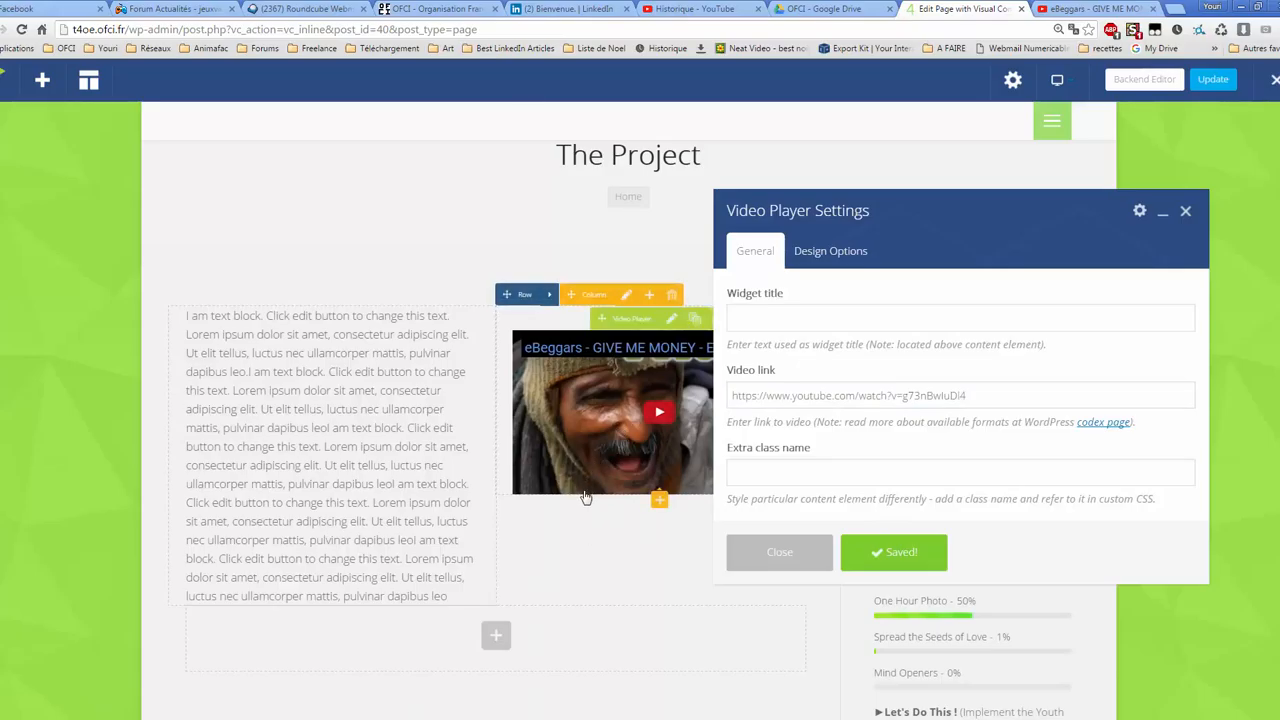
{"action": "left_click", "coordinate": [1186, 213]}
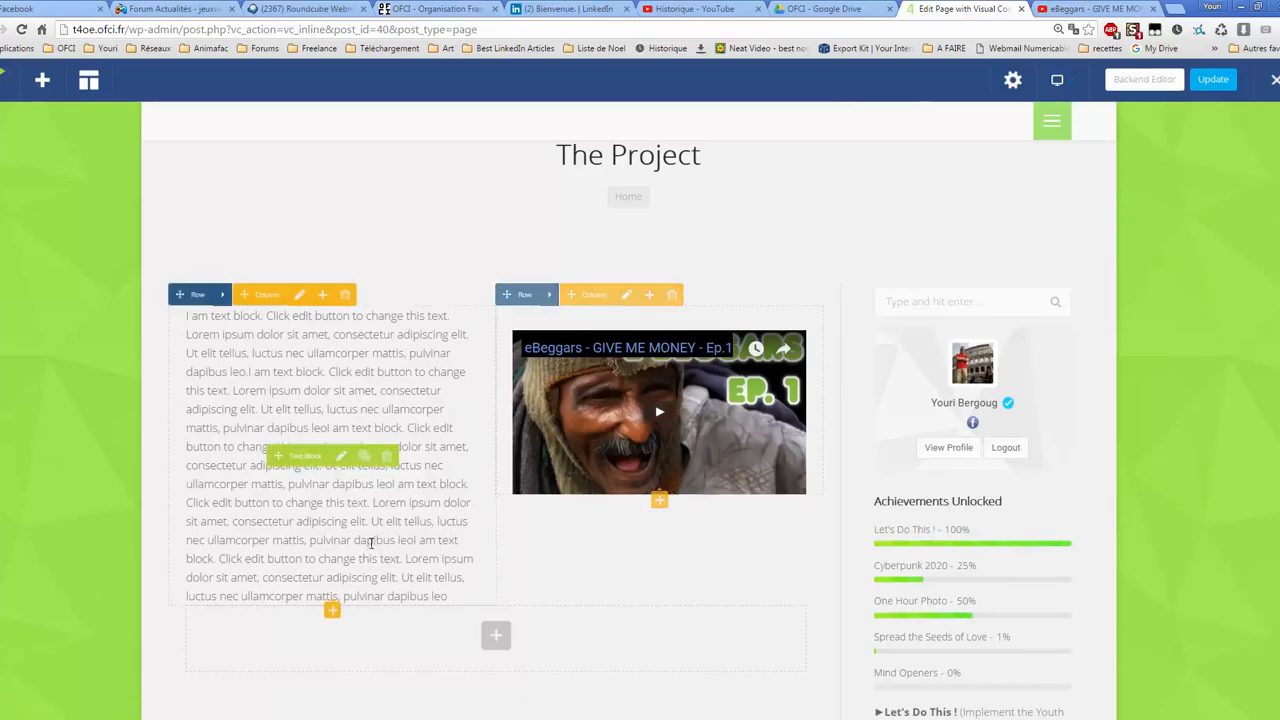
Step: Copy the text block's content following the third "I am text block.", delete it from the block and save
{"action": "left_click", "coordinate": [338, 460]}
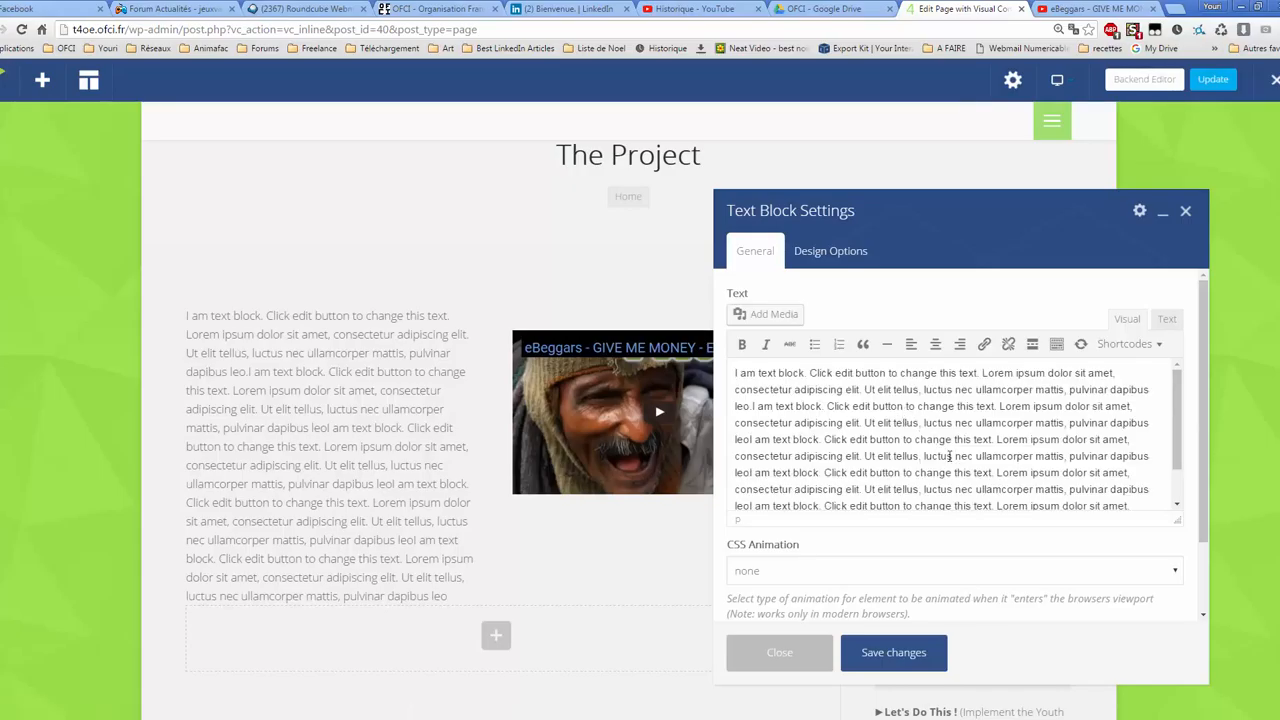
{"action": "scroll", "coordinate": [1170, 447], "scroll_direction": "down", "scroll_amount": 2}
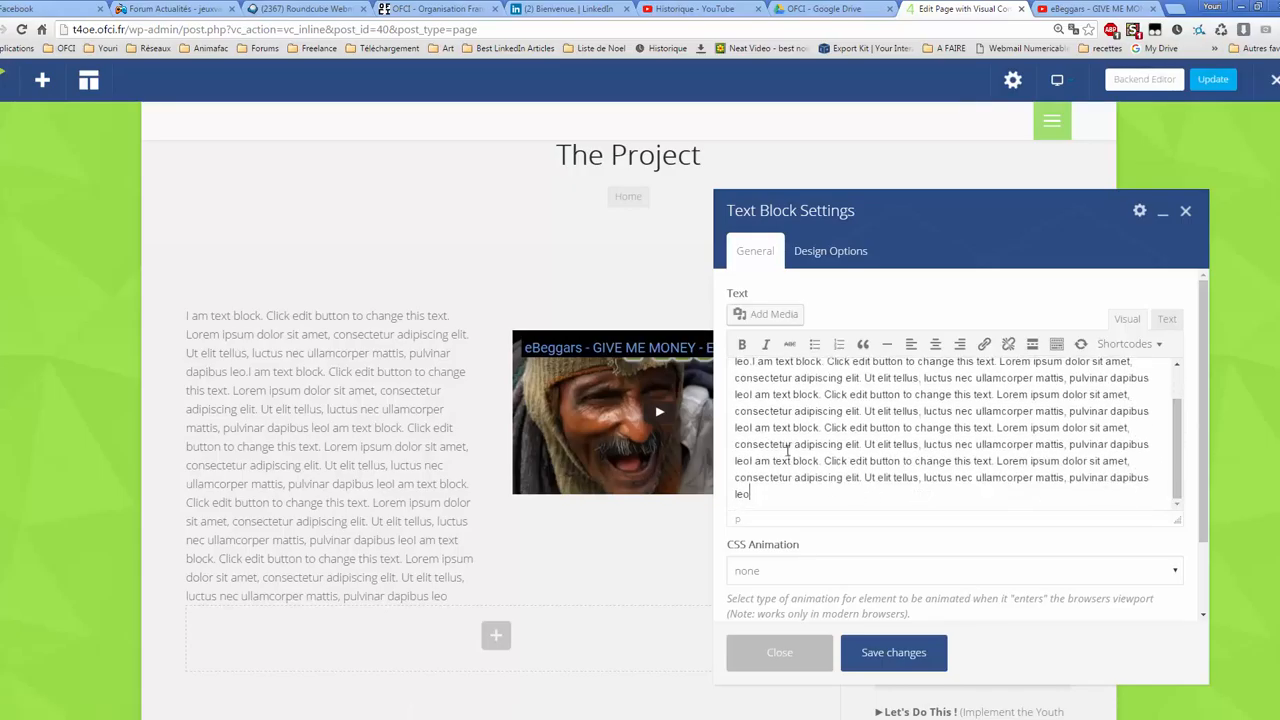
{"action": "left_click_drag", "start_coordinate": [752, 494], "coordinate": [826, 394]}
{"action": "key", "text": "ctrl+c"}
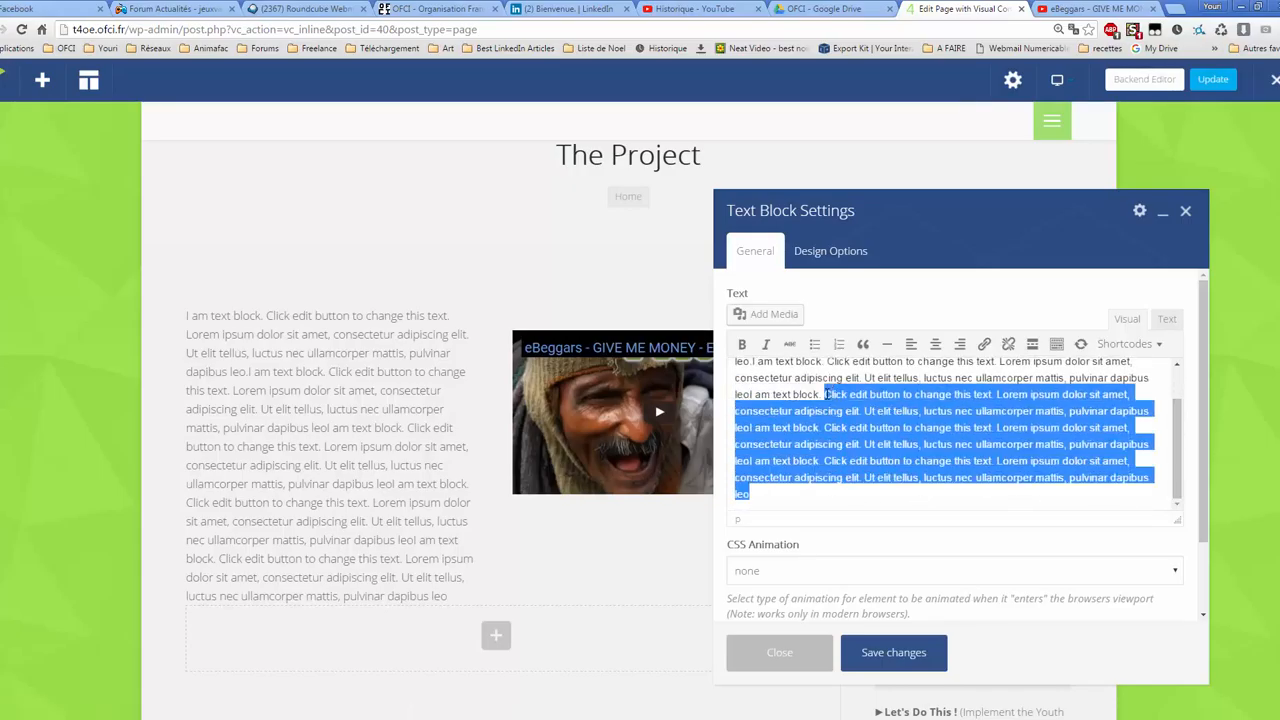
{"action": "key", "text": "BackSpace"}
{"action": "left_click", "coordinate": [903, 654]}
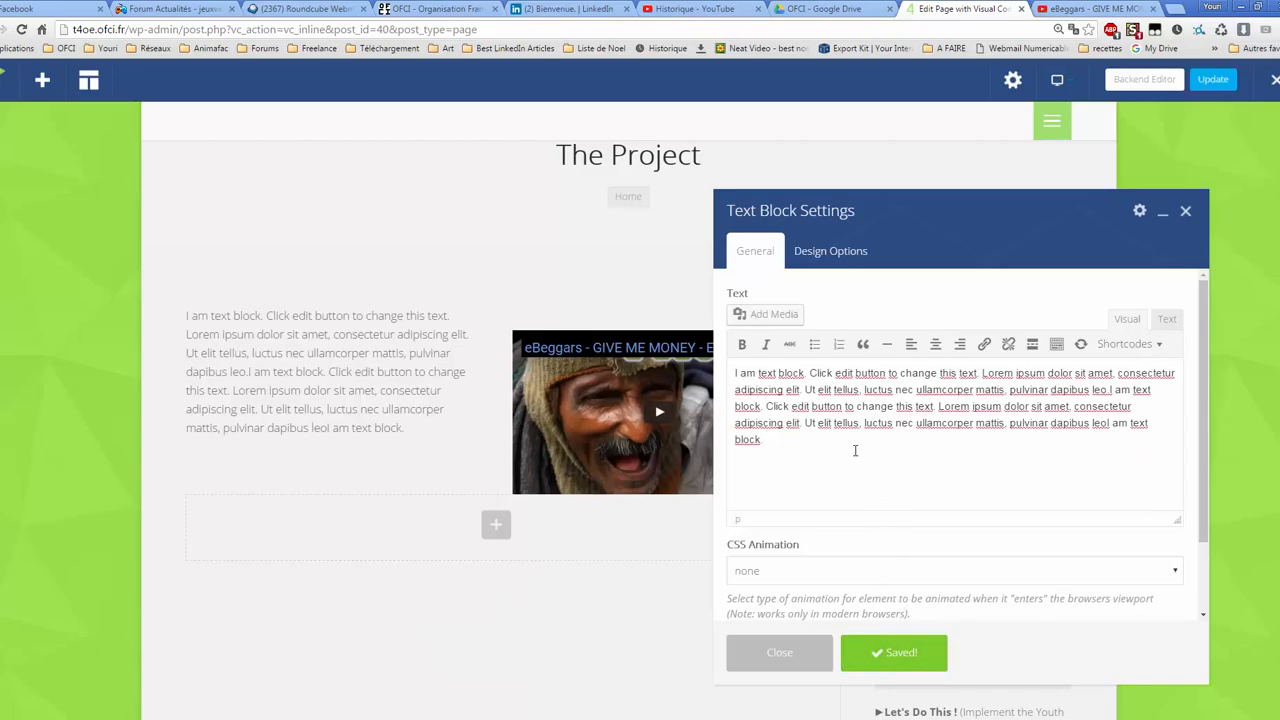
Step: Paste the copied text back into the text block, trim its end after "Ut elit tellus, l" and save
{"action": "key", "text": "ctrl+v"}
{"action": "left_click_drag", "start_coordinate": [841, 497], "coordinate": [925, 447]}
{"action": "key", "text": "BackSpace"}
{"action": "left_click", "coordinate": [920, 650]}
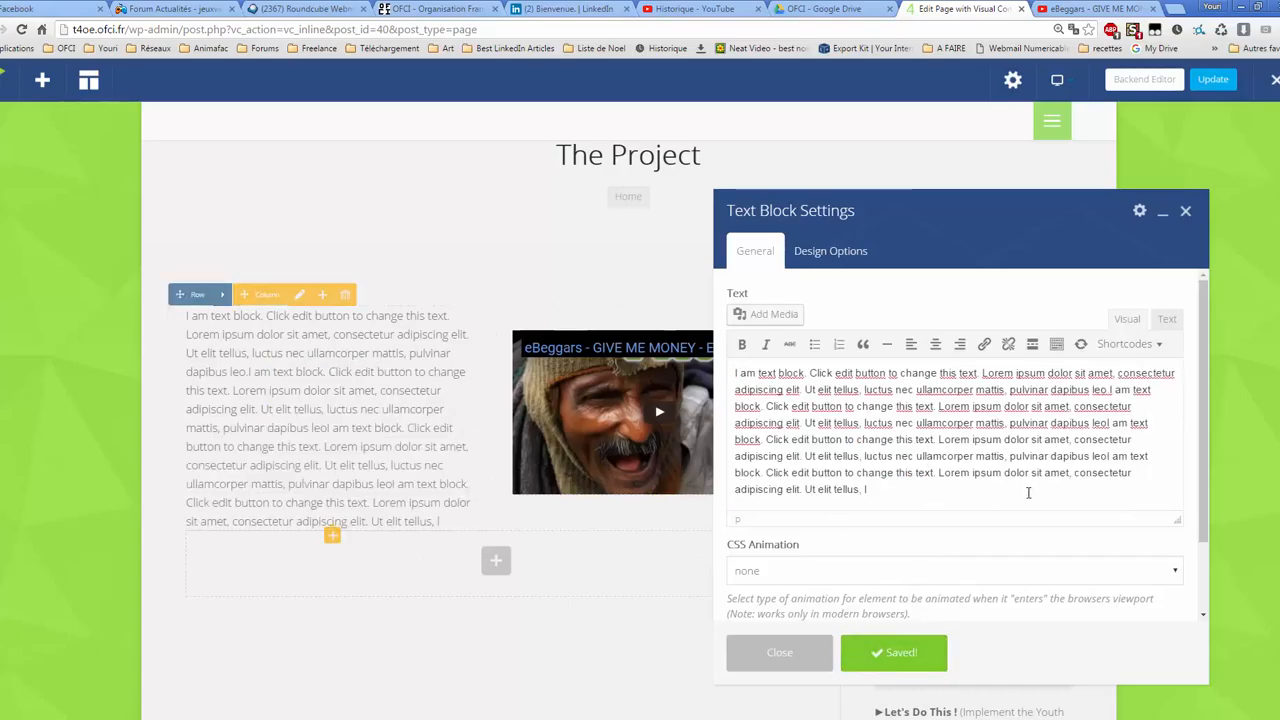
Step: Trim the text block so it ends with "Click edit button to change this text.", save and close its settings
{"action": "mouse_move", "coordinate": [928, 487]}
{"action": "left_mouse_down"}
{"action": "mouse_move", "coordinate": [964, 472]}
{"action": "mouse_move", "coordinate": [938, 472]}
{"action": "left_mouse_up"}
{"action": "key", "text": "BackSpace"}
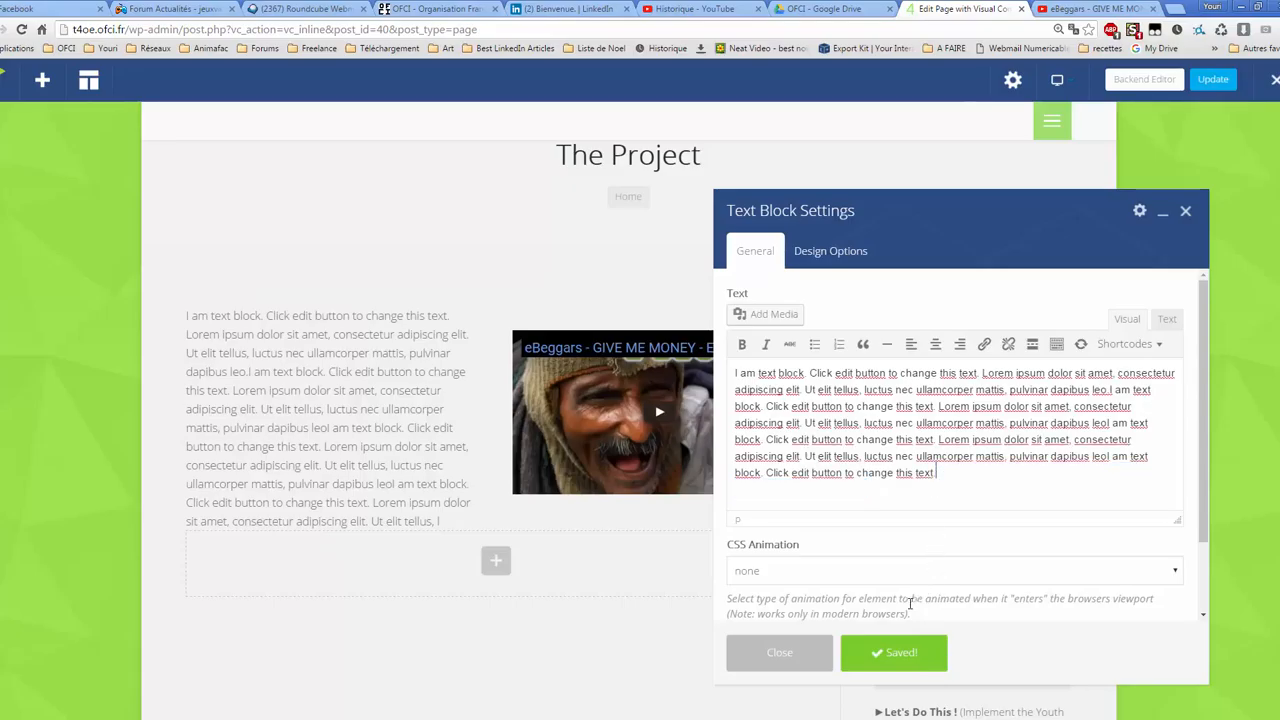
{"action": "left_click", "coordinate": [915, 651]}
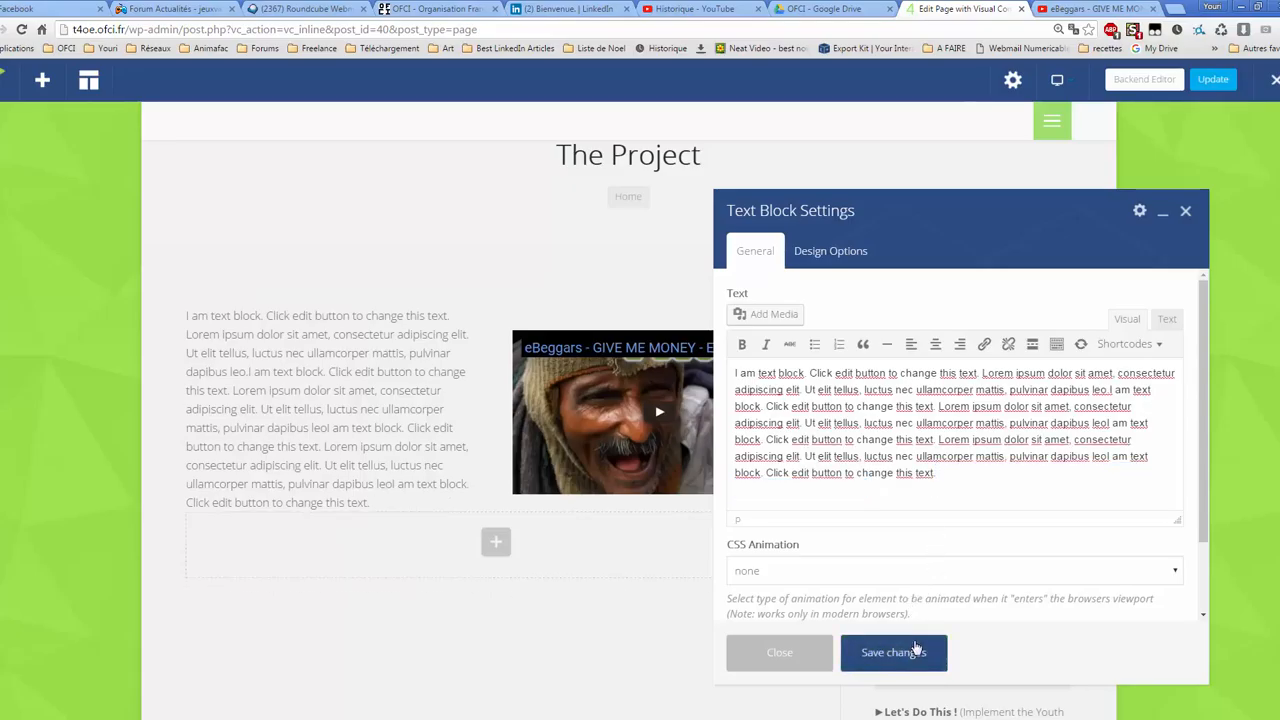
{"action": "mouse_move", "coordinate": [955, 477]}
{"action": "left_mouse_down"}
{"action": "mouse_move", "coordinate": [791, 476]}
{"action": "mouse_move", "coordinate": [949, 477]}
{"action": "left_mouse_up"}
{"action": "left_click", "coordinate": [949, 477]}
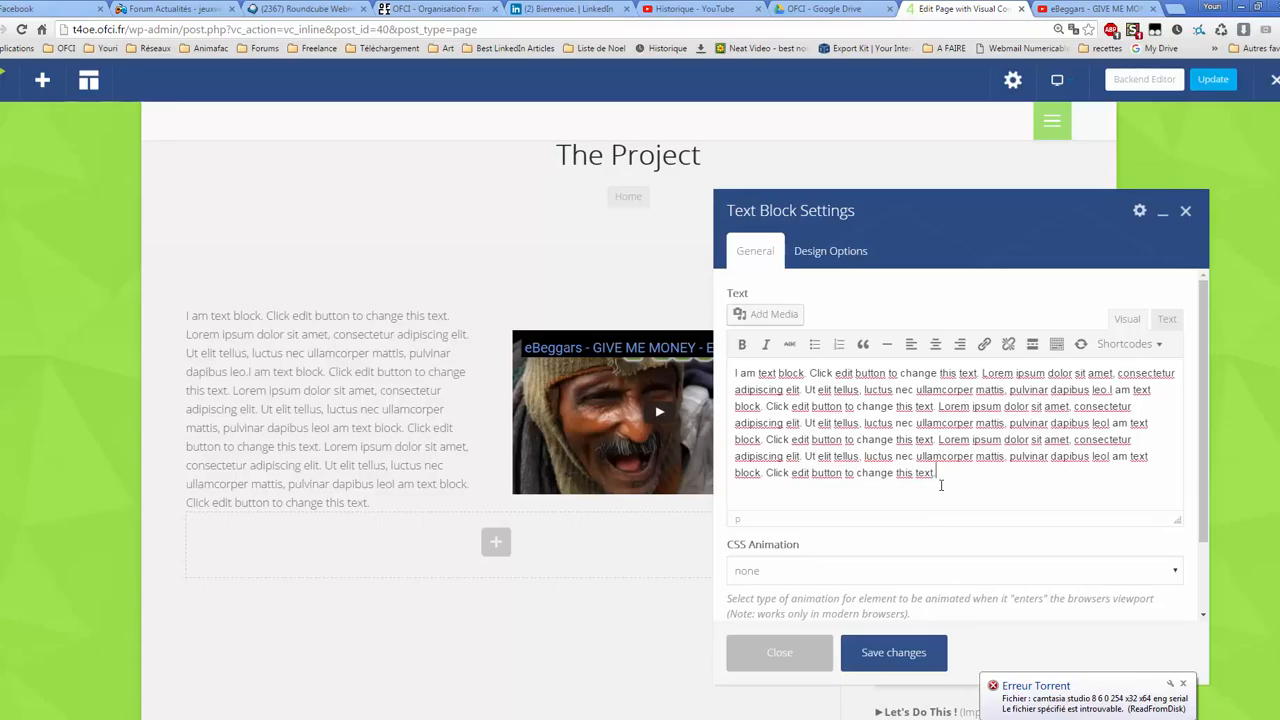
{"action": "left_click", "coordinate": [1187, 214]}
Step: Add a full-width Text Block below the two columns and replace its placeholder with the copied text pasted twice
{"action": "left_click", "coordinate": [497, 541]}
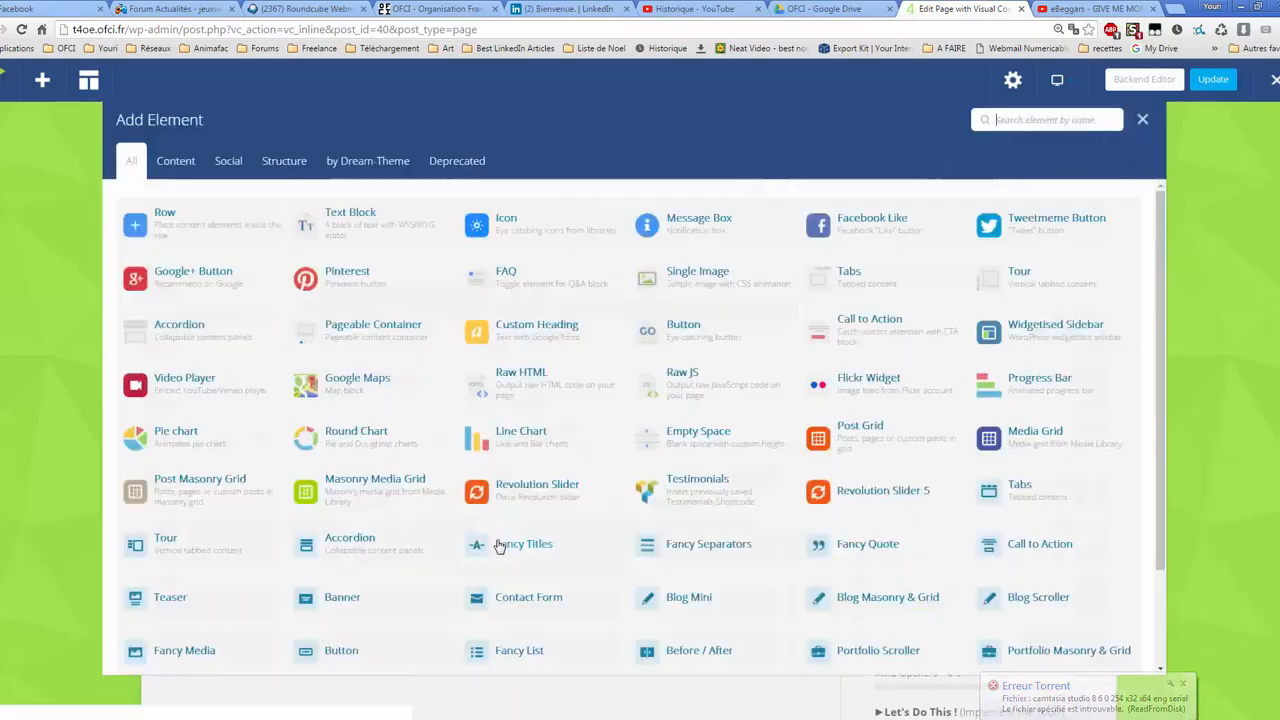
{"action": "left_click", "coordinate": [381, 230]}
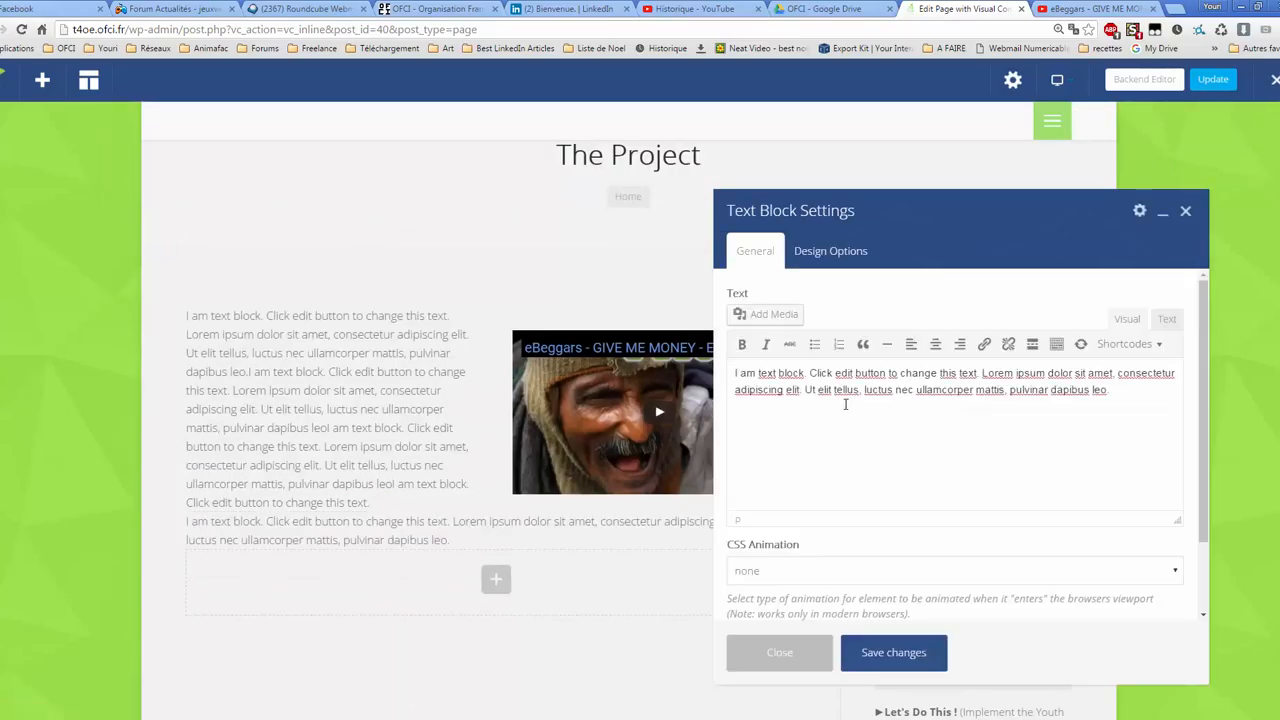
{"action": "left_click_drag", "start_coordinate": [1118, 400], "coordinate": [735, 373]}
{"action": "key", "text": "ctrl+v"}
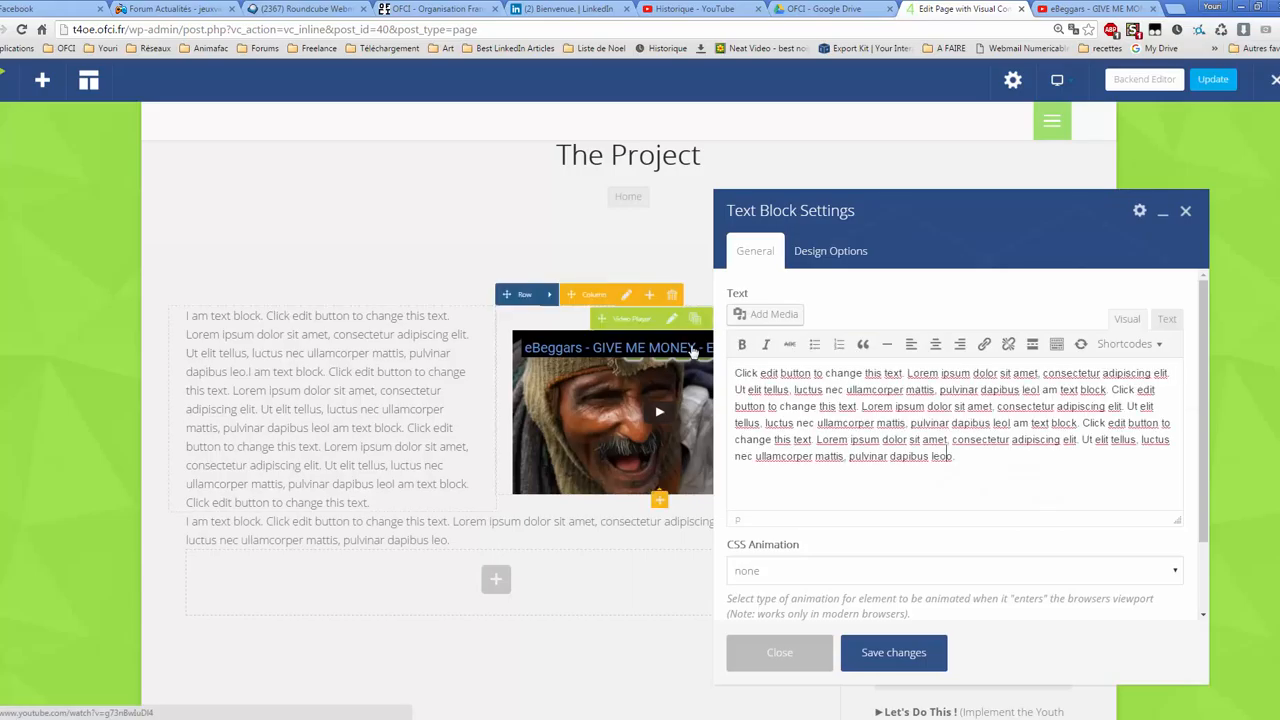
{"action": "left_click", "coordinate": [898, 656]}
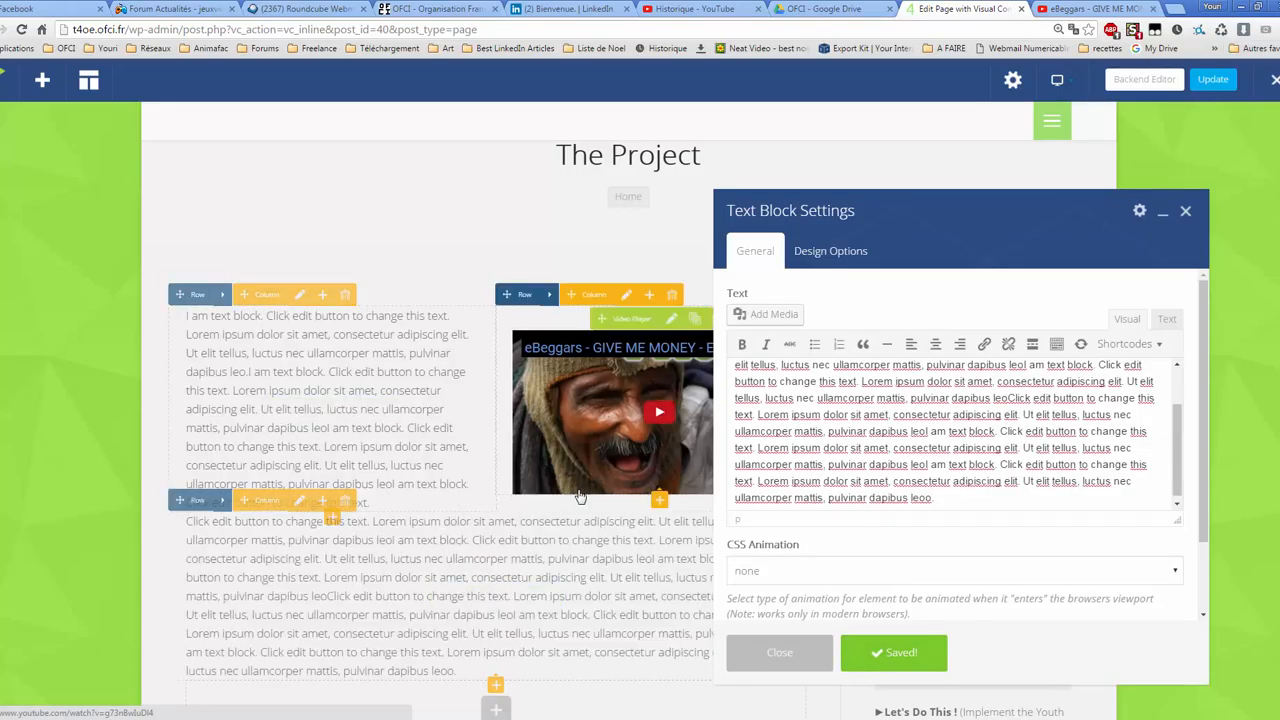
{"action": "scroll", "coordinate": [577, 497], "scroll_direction": "down", "scroll_amount": 2}
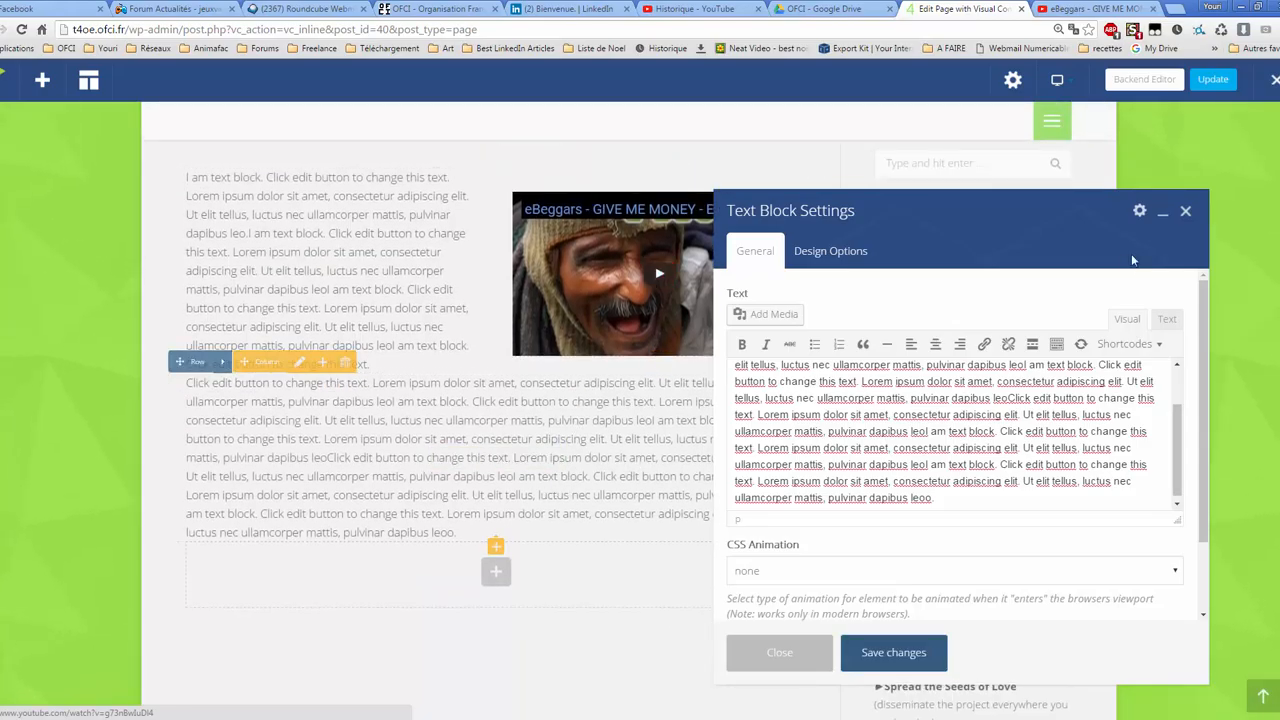
{"action": "left_click", "coordinate": [1186, 214]}
Step: Add an empty row below the full-width text and split it into three equal columns
{"action": "scroll", "coordinate": [500, 480], "scroll_direction": "down", "scroll_amount": 2}
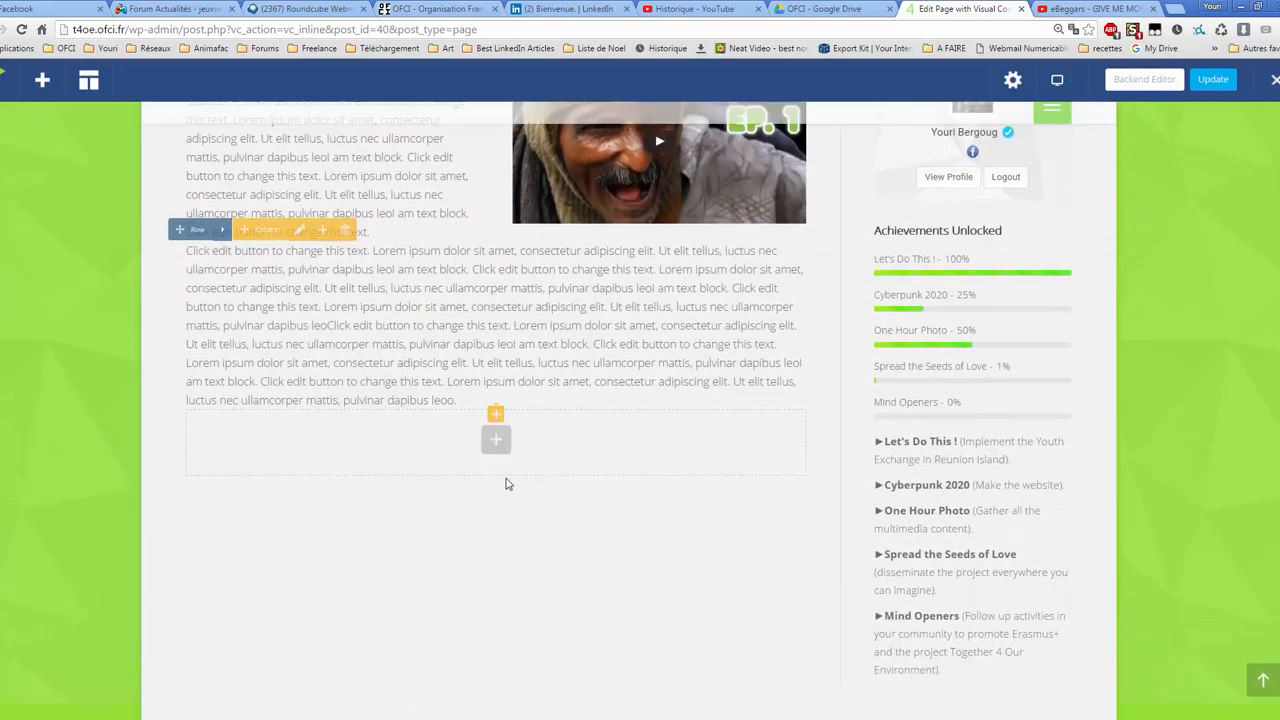
{"action": "left_click", "coordinate": [495, 437]}
{"action": "left_click", "coordinate": [200, 224]}
{"action": "left_click", "coordinate": [262, 400]}
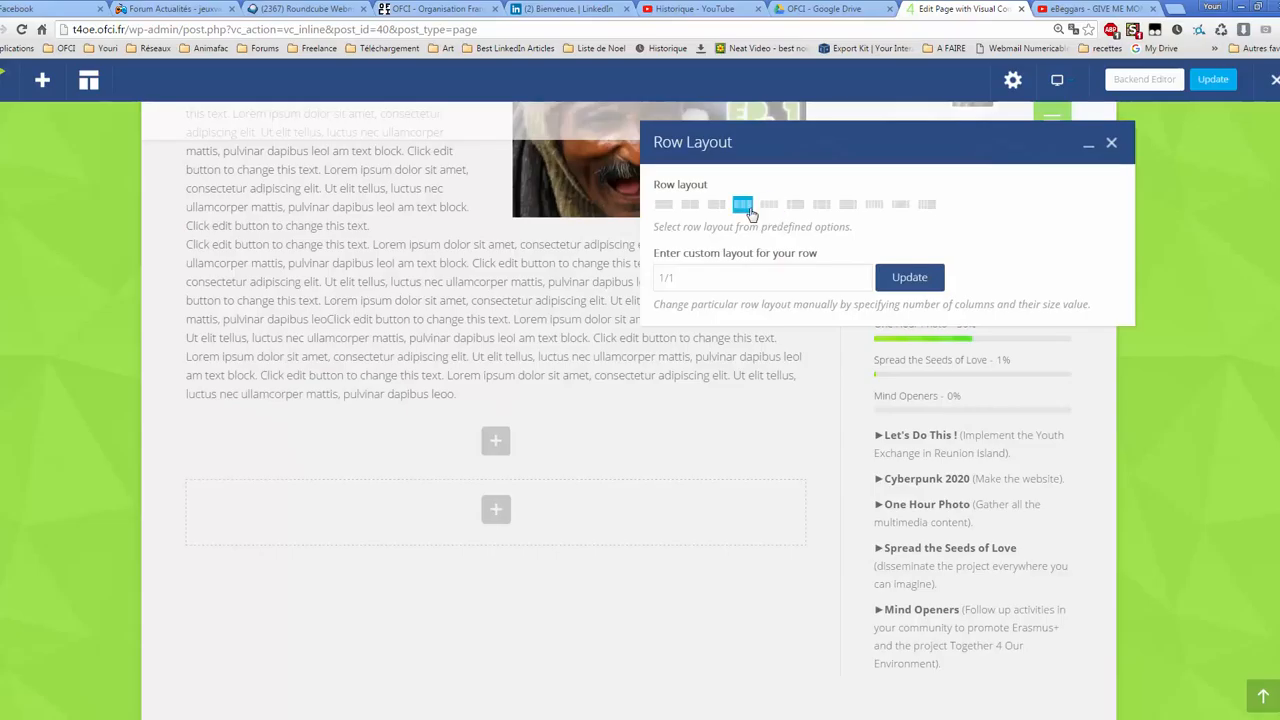
{"action": "left_click", "coordinate": [746, 209]}
{"action": "left_click", "coordinate": [933, 275]}
{"action": "left_click", "coordinate": [1112, 144]}
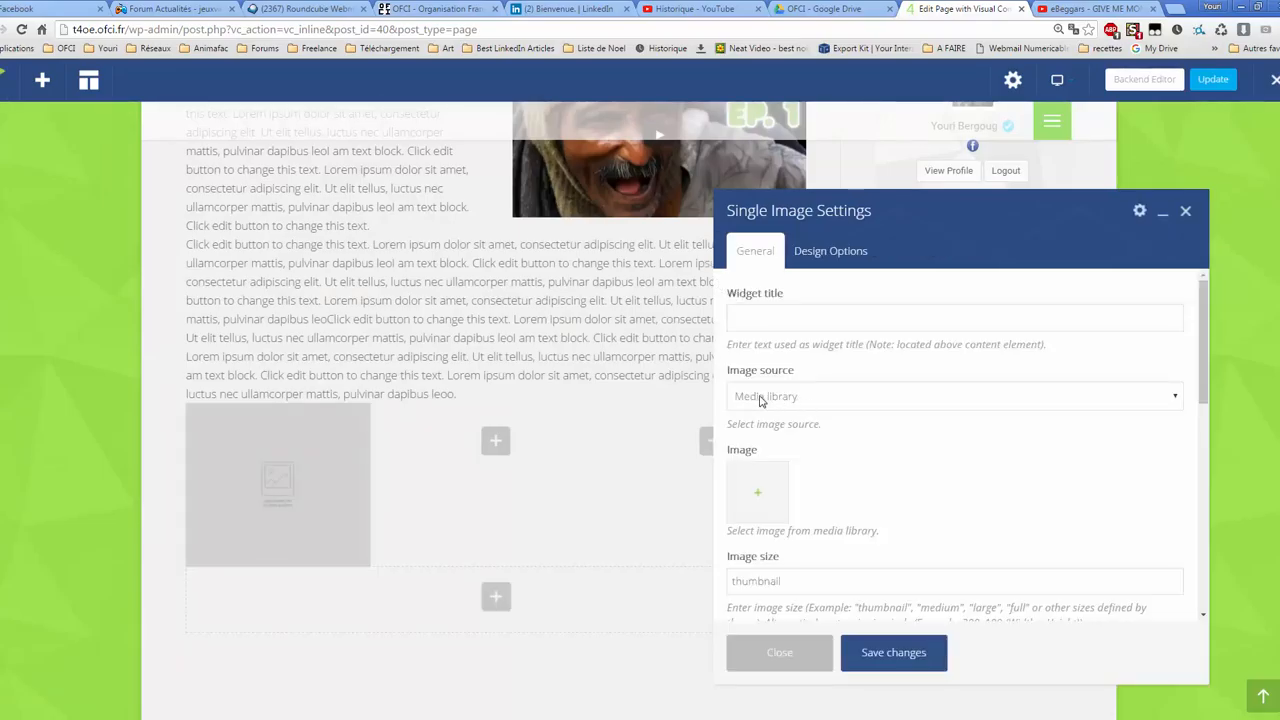
Step: Set the first column's Single Image to P1260324.jpg from the media library and save the element
{"action": "left_click", "coordinate": [760, 494]}
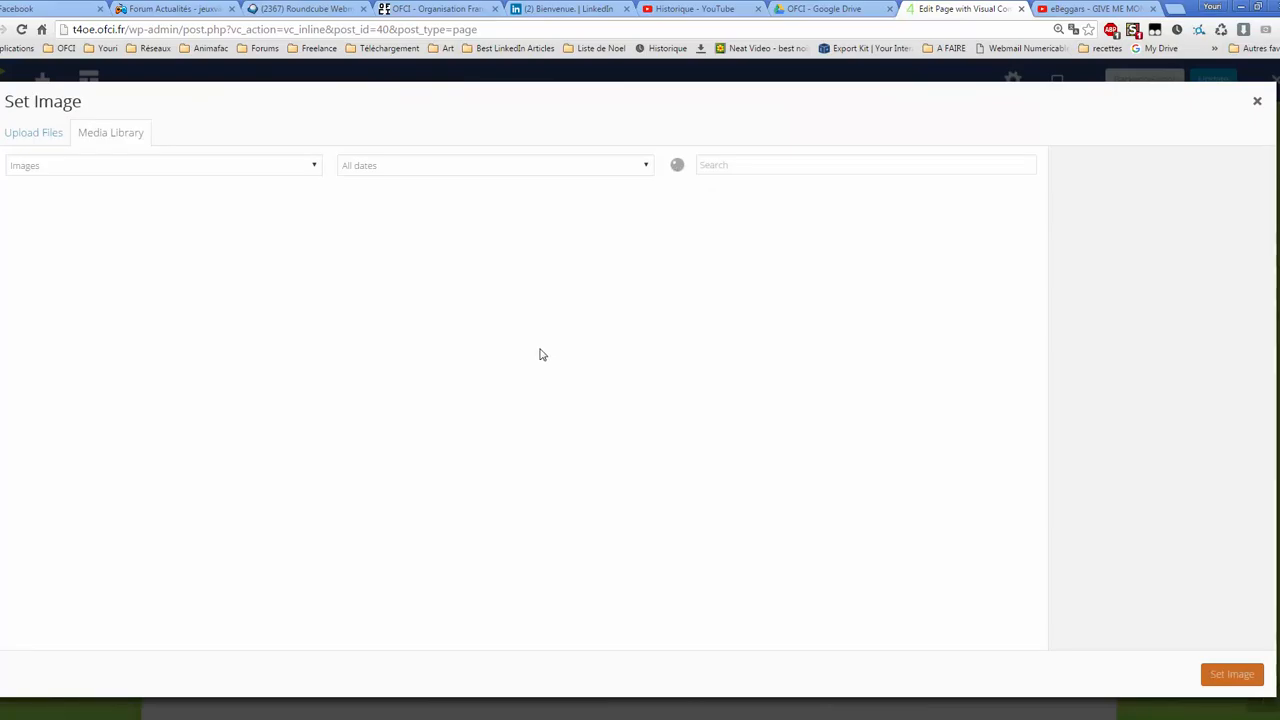
{"action": "scroll", "coordinate": [418, 488], "scroll_direction": "down", "scroll_amount": 1}
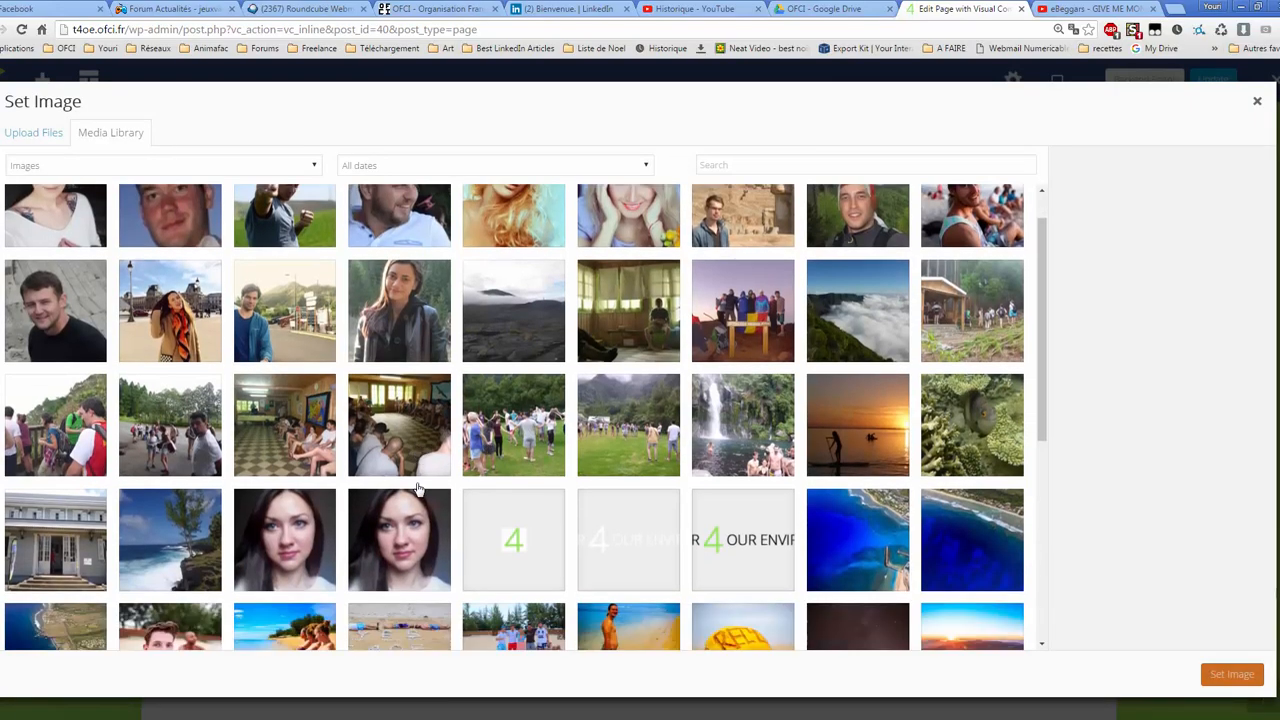
{"action": "scroll", "coordinate": [418, 488], "scroll_direction": "down", "scroll_amount": 3}
{"action": "left_click", "coordinate": [526, 294]}
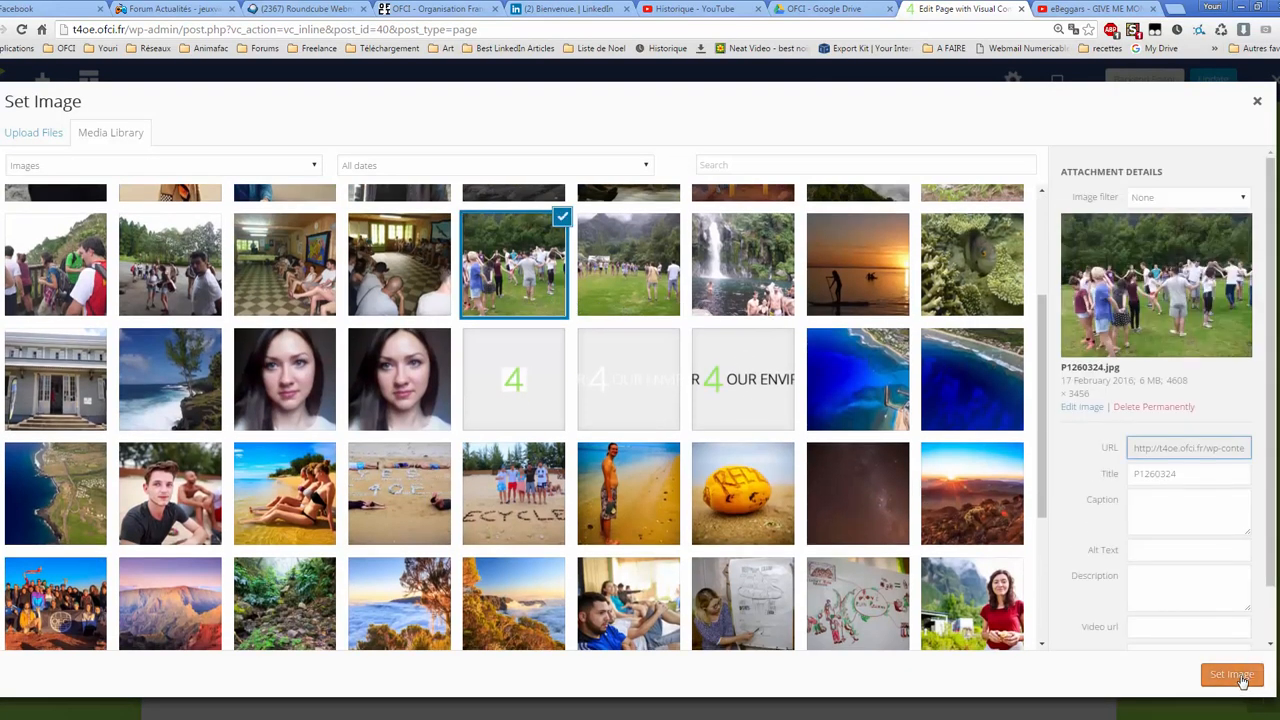
{"action": "left_click", "coordinate": [1238, 677]}
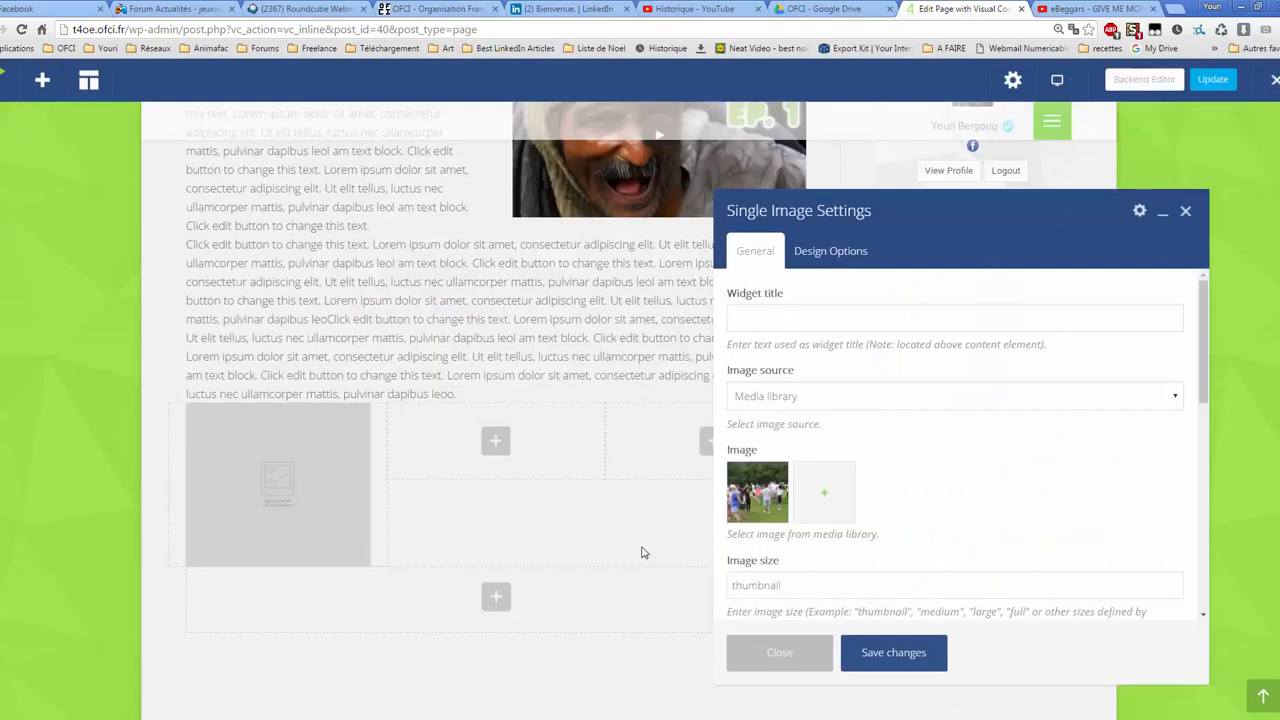
{"action": "scroll", "coordinate": [826, 565], "scroll_direction": "down", "scroll_amount": 1}
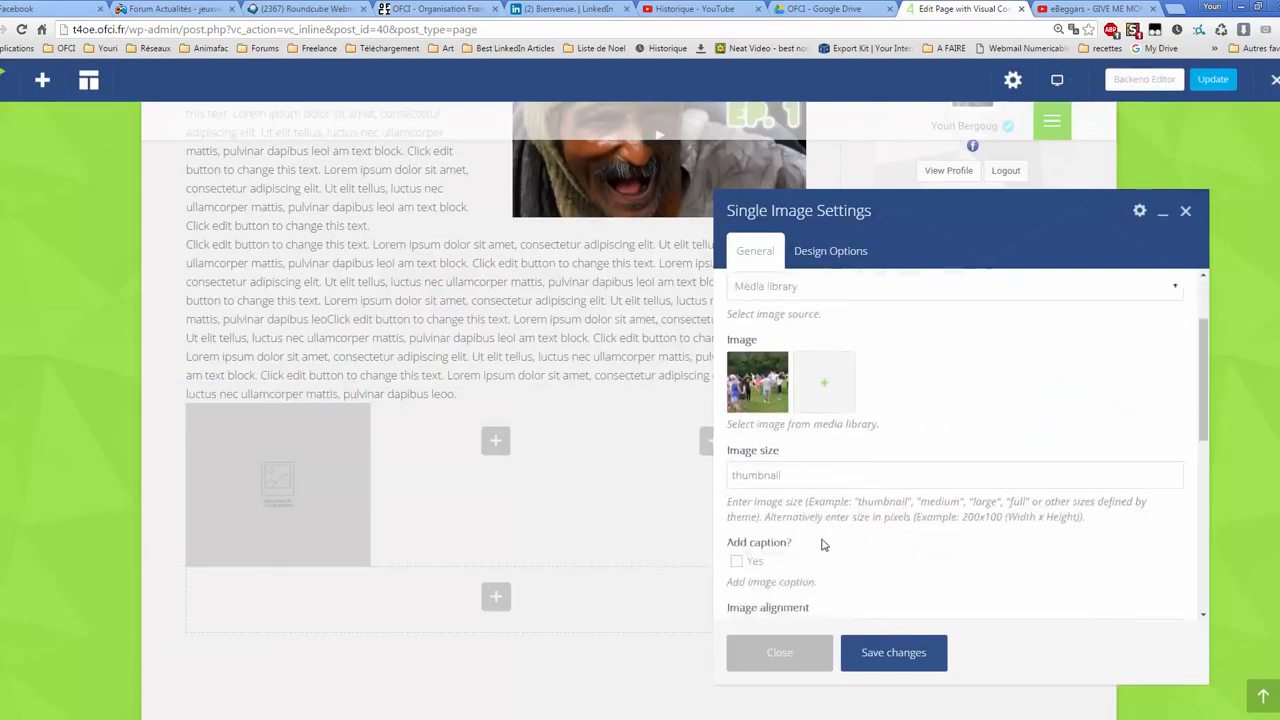
{"action": "left_click", "coordinate": [893, 652]}
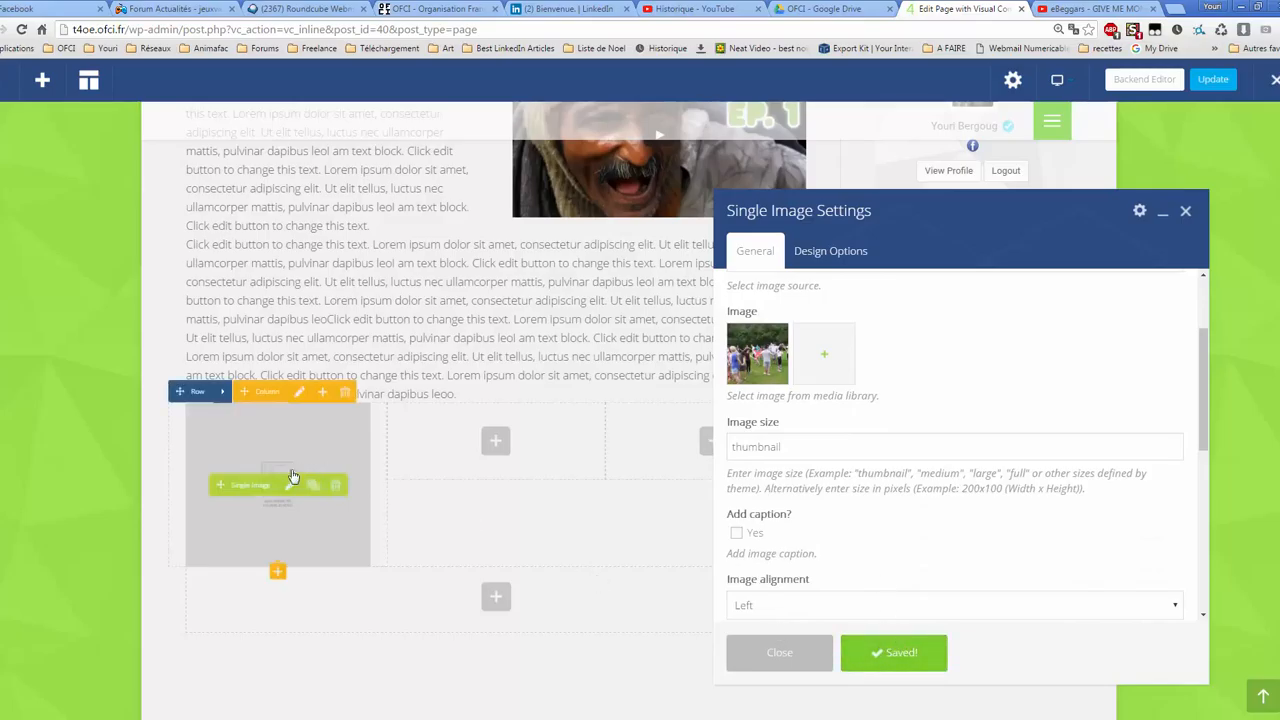
Step: Set the first column's image size to full and save the change
{"action": "double_click", "coordinate": [814, 450]}
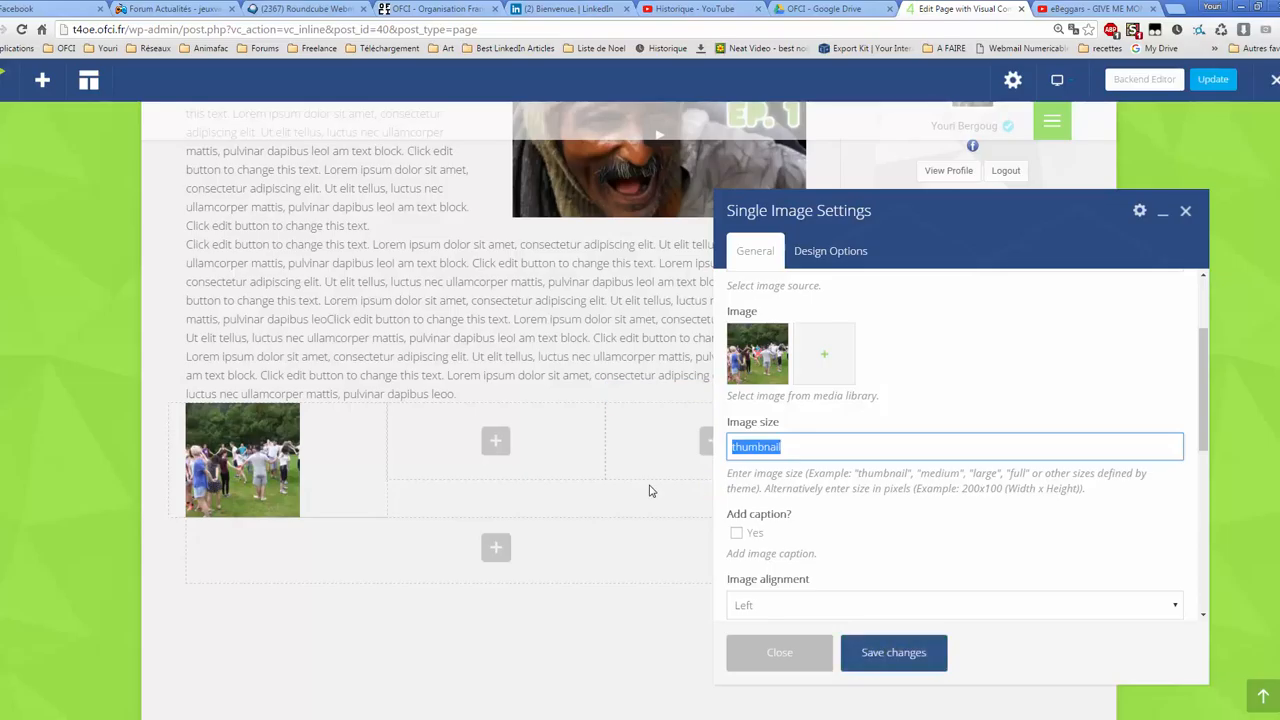
{"action": "type", "text": "full"}
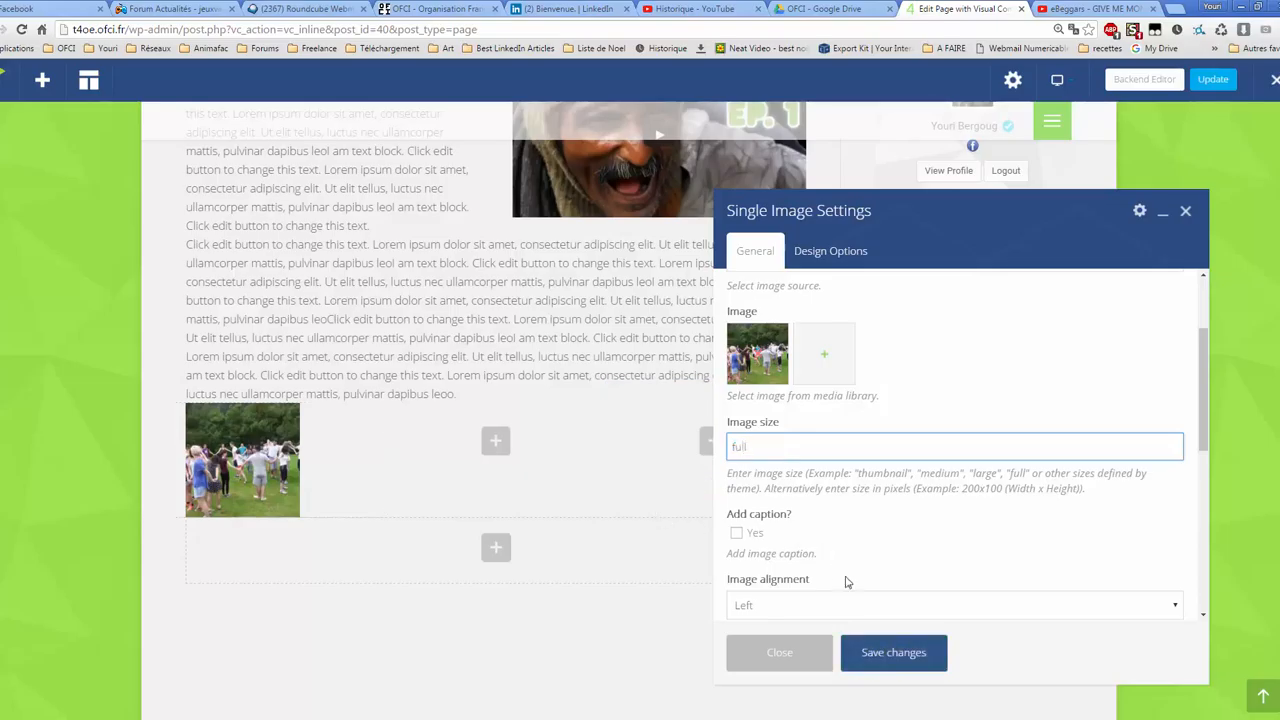
{"action": "left_click", "coordinate": [892, 655]}
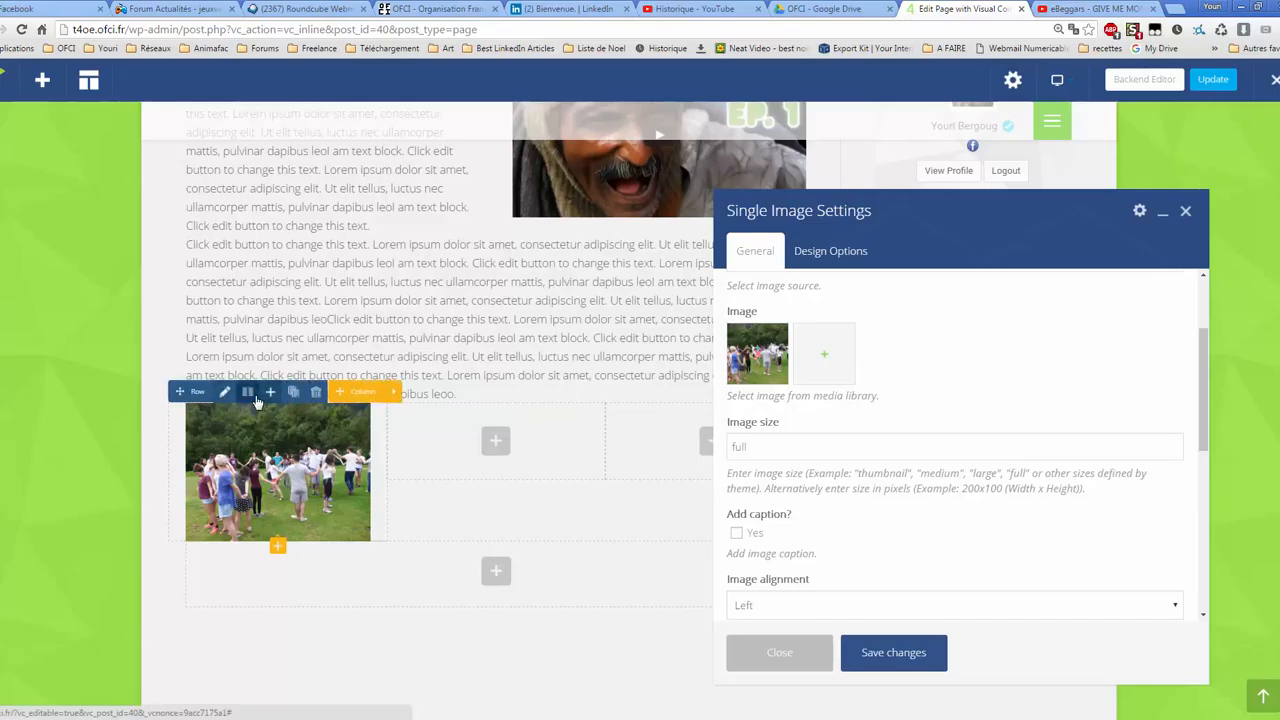
Step: Try a 1/2 + 1/2 layout on the image row and return the row to three equal columns
{"action": "left_click", "coordinate": [256, 398]}
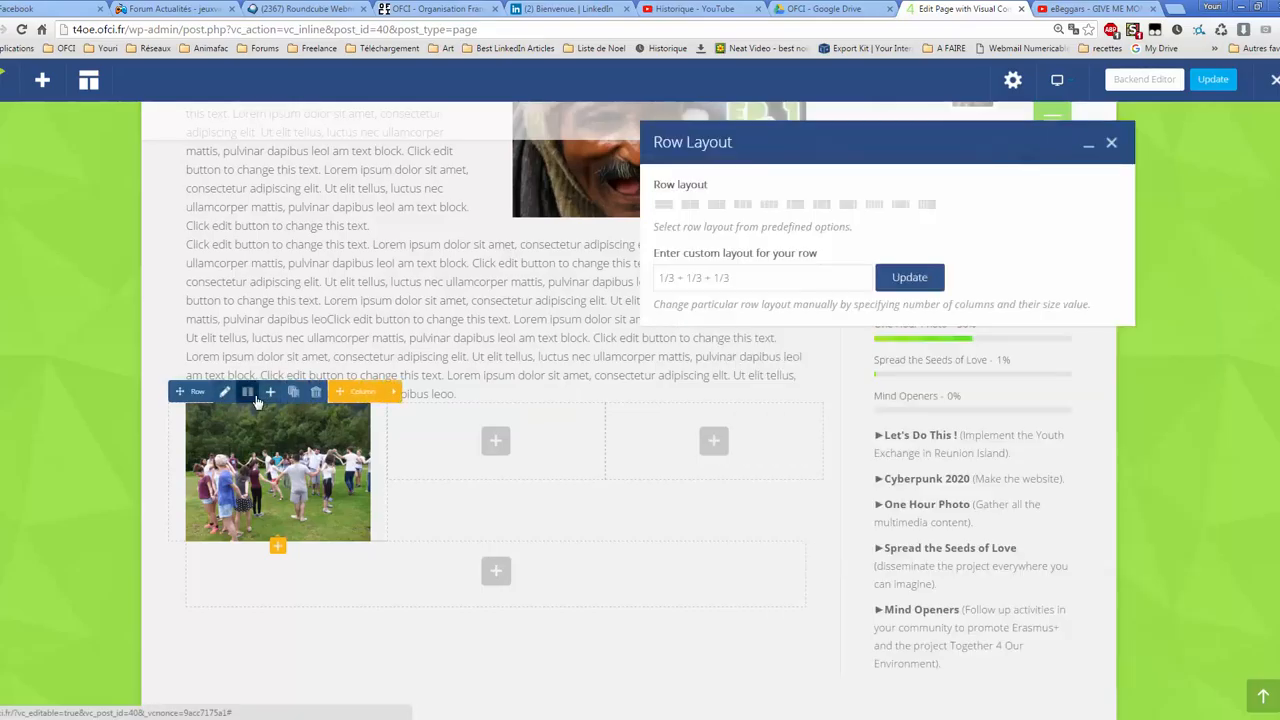
{"action": "left_click", "coordinate": [689, 204]}
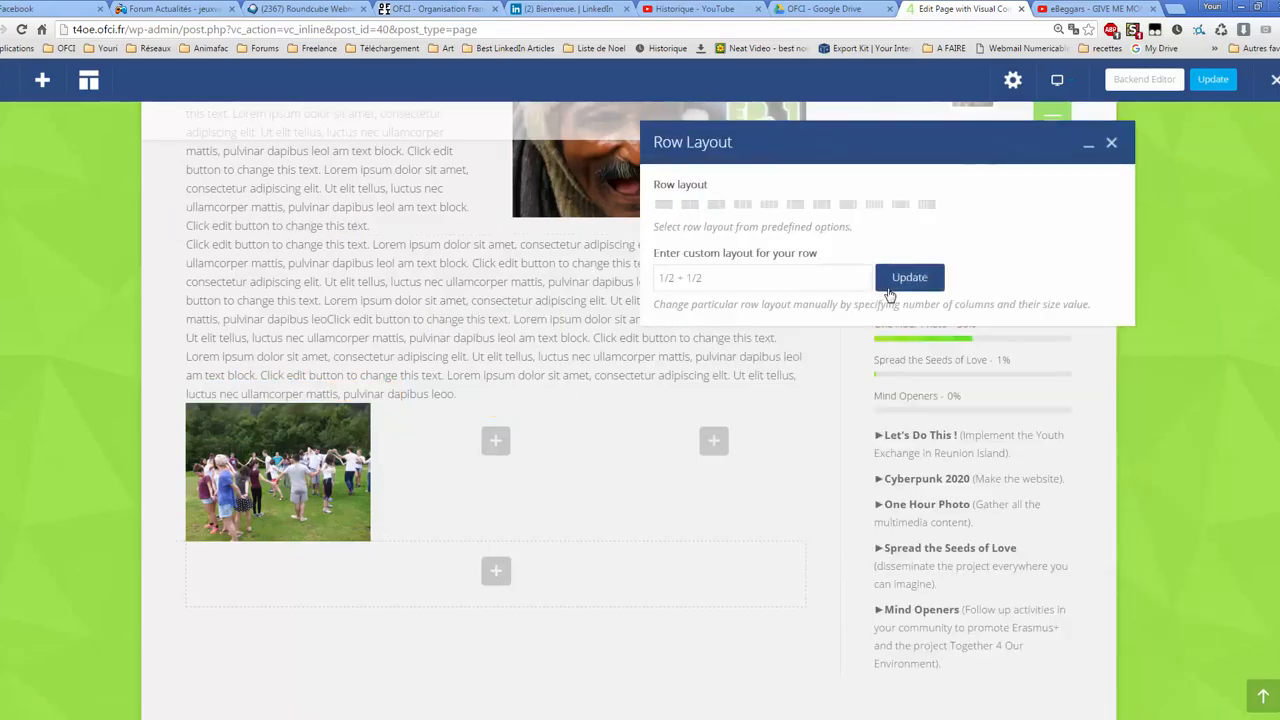
{"action": "left_click", "coordinate": [888, 287]}
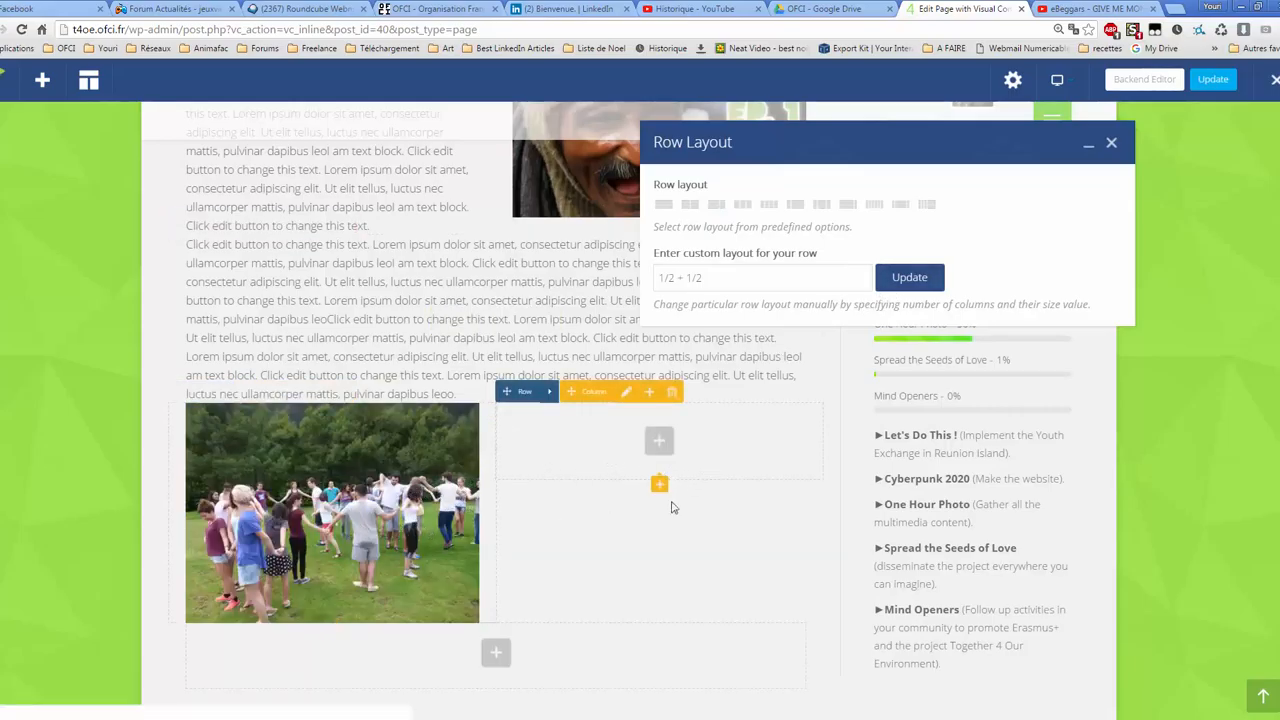
{"action": "left_click", "coordinate": [745, 207]}
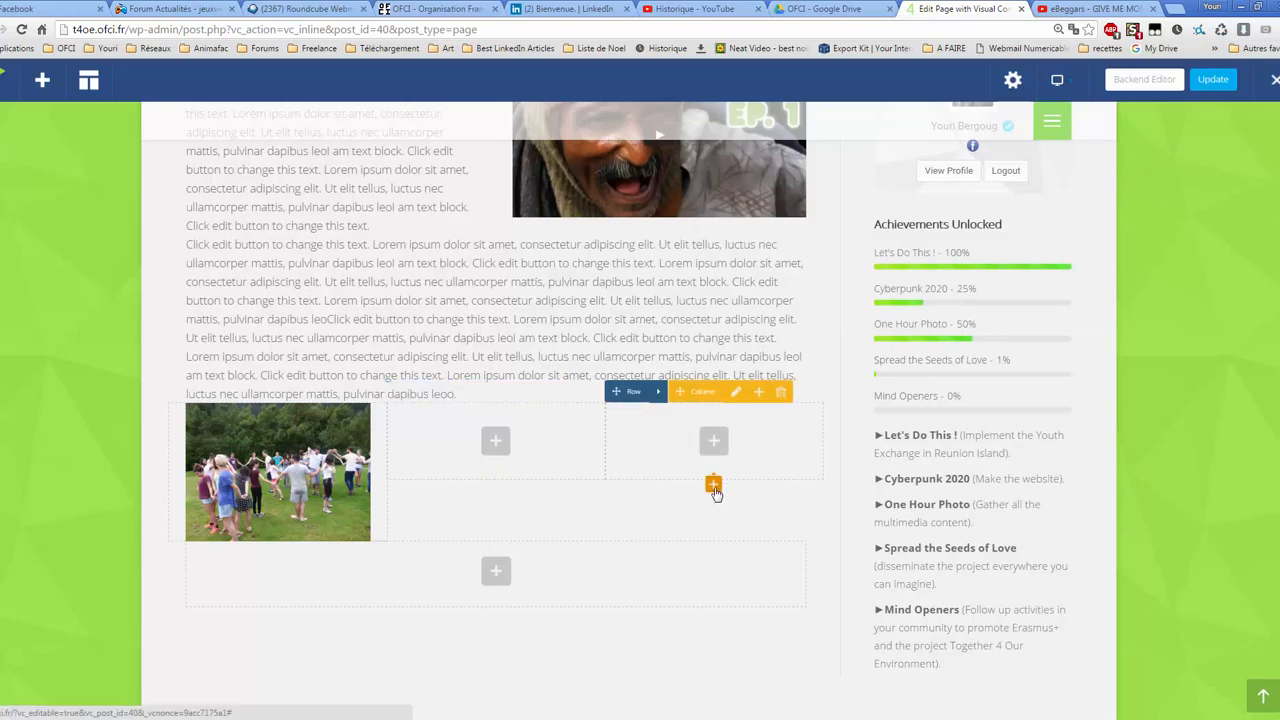
Step: Add a Single Image to the third column, using Reunion-Cilaos-Workshop-Recycling.jpg from the media library, and save it
{"action": "left_click", "coordinate": [714, 487]}
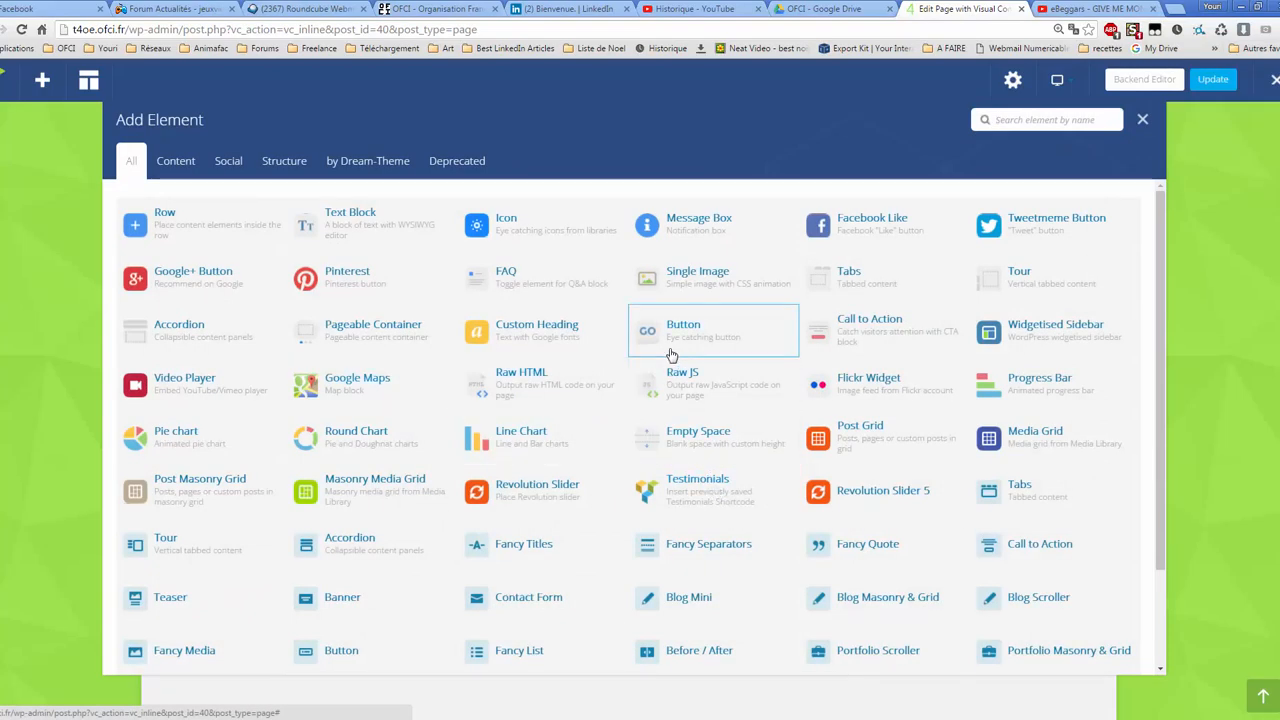
{"action": "left_click", "coordinate": [714, 283]}
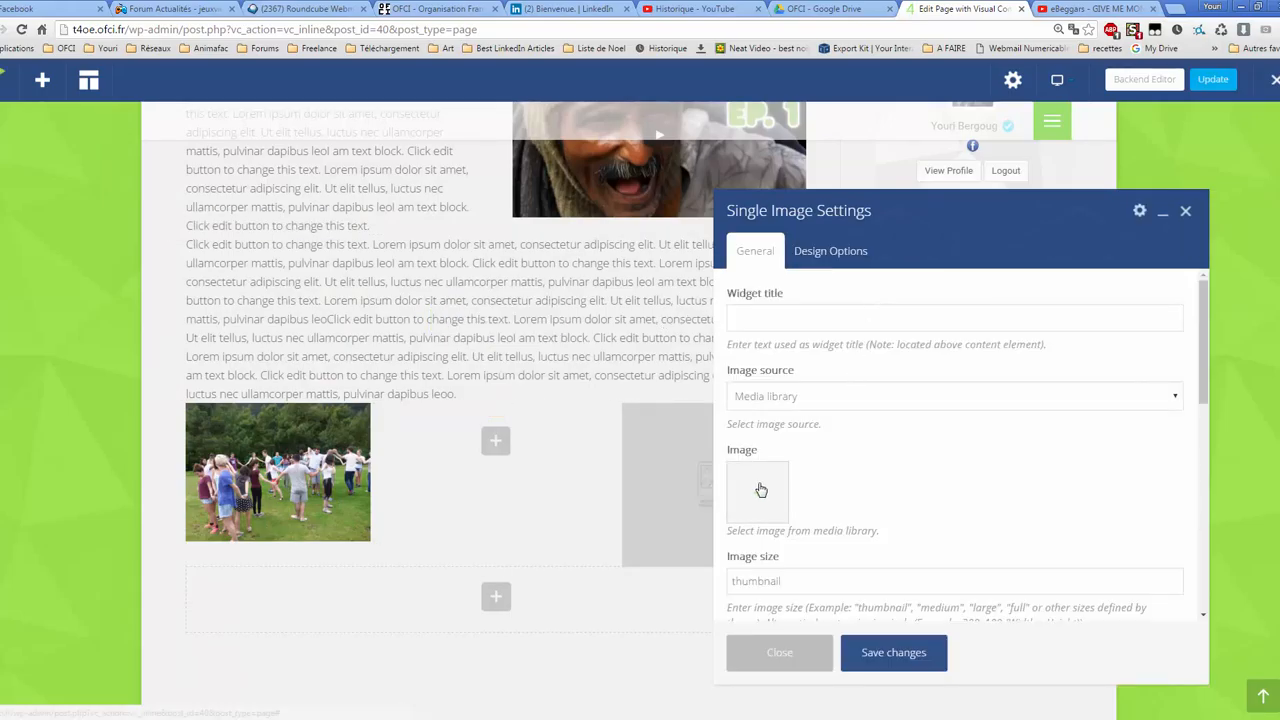
{"action": "left_click", "coordinate": [761, 489]}
{"action": "scroll", "coordinate": [761, 478], "scroll_direction": "down", "scroll_amount": 3}
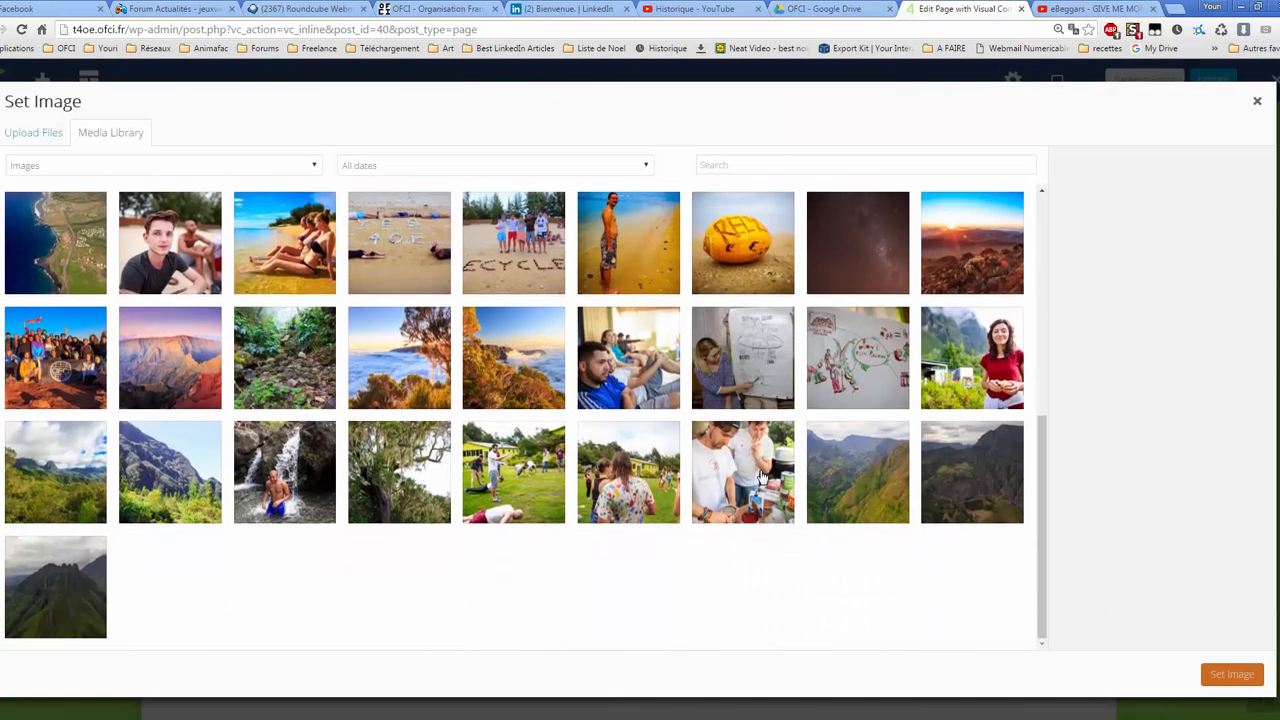
{"action": "left_click", "coordinate": [640, 395]}
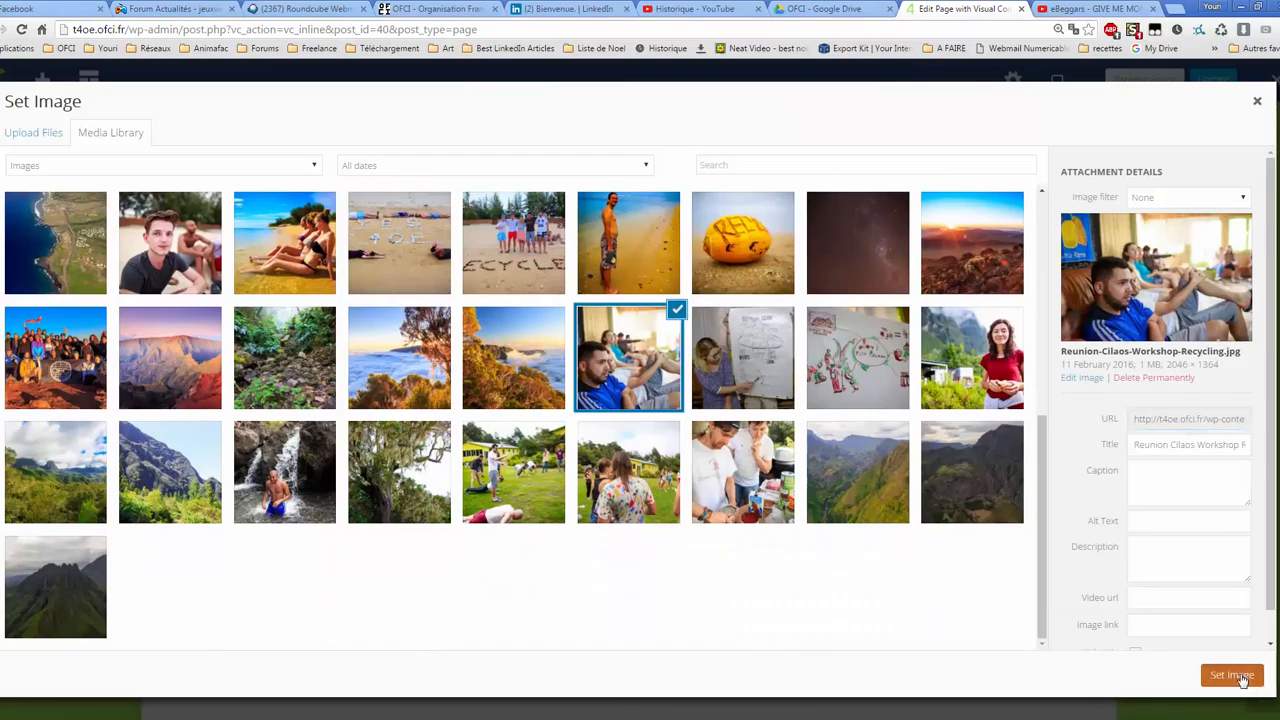
{"action": "left_click", "coordinate": [1240, 676]}
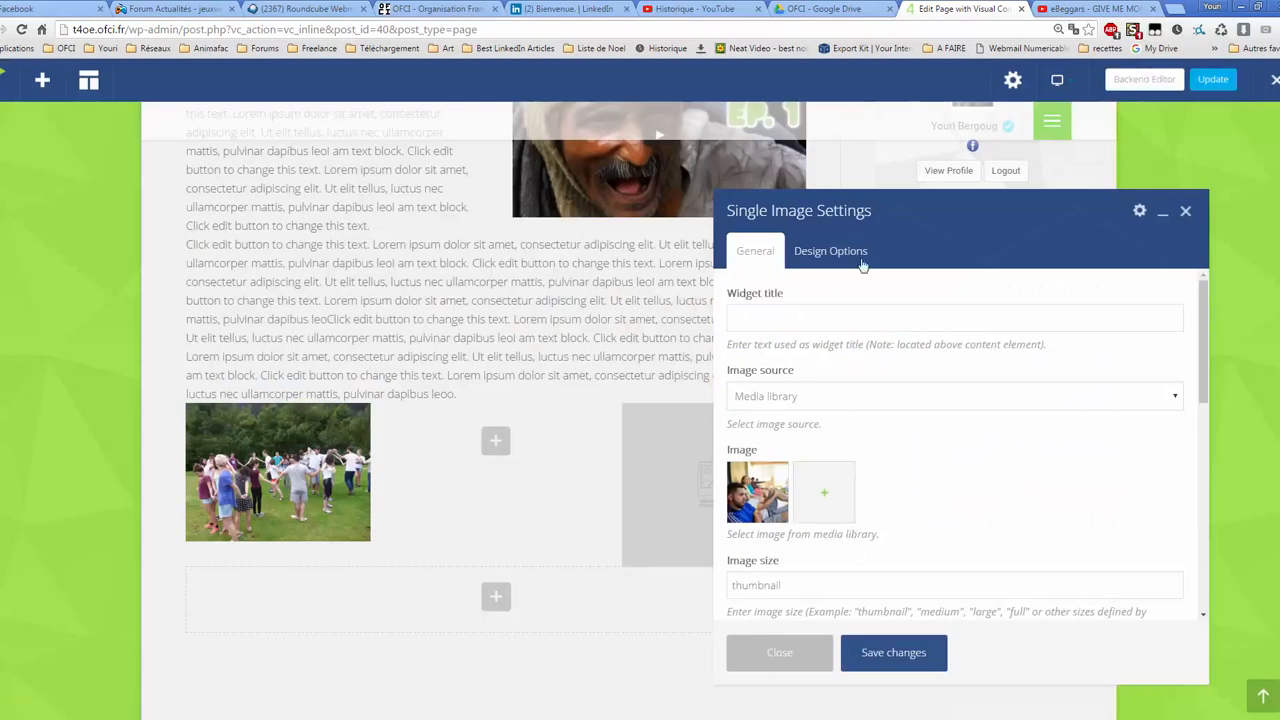
{"action": "left_click_drag", "start_coordinate": [862, 263], "coordinate": [1019, 257]}
{"action": "left_click", "coordinate": [1046, 656]}
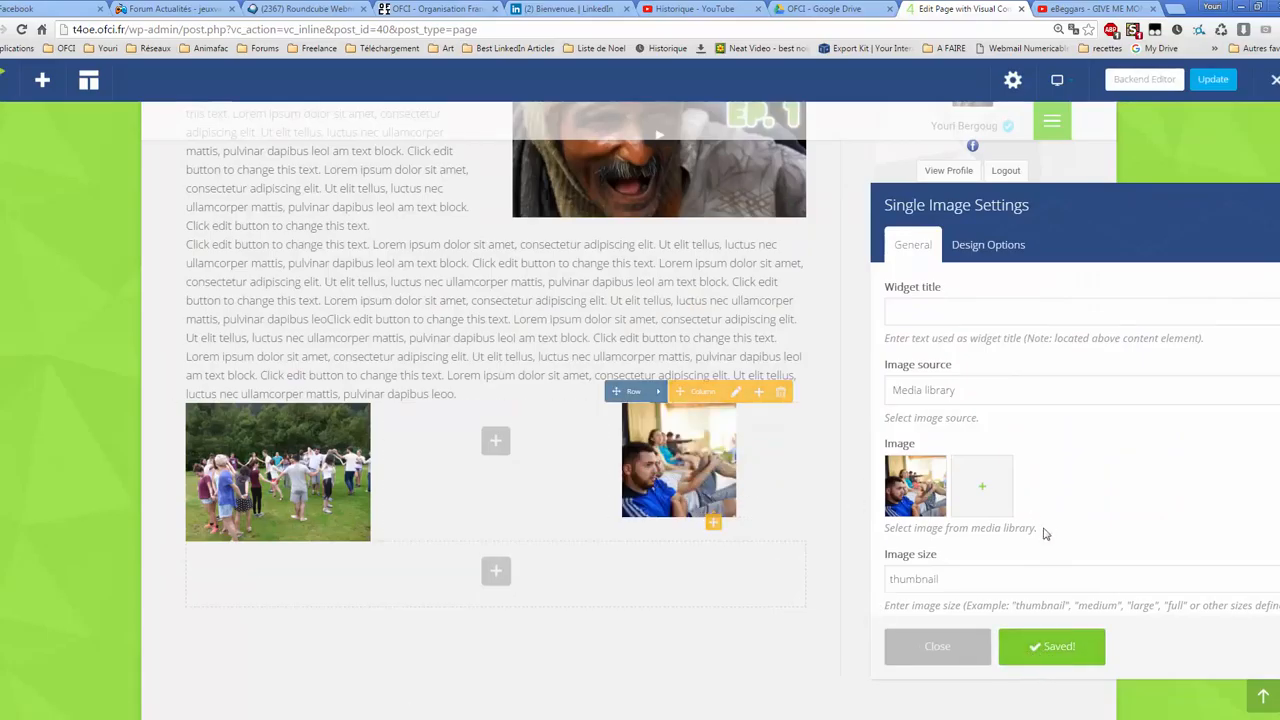
Step: Set the third column's image size to full and save the change
{"action": "left_click_drag", "start_coordinate": [972, 574], "coordinate": [816, 576]}
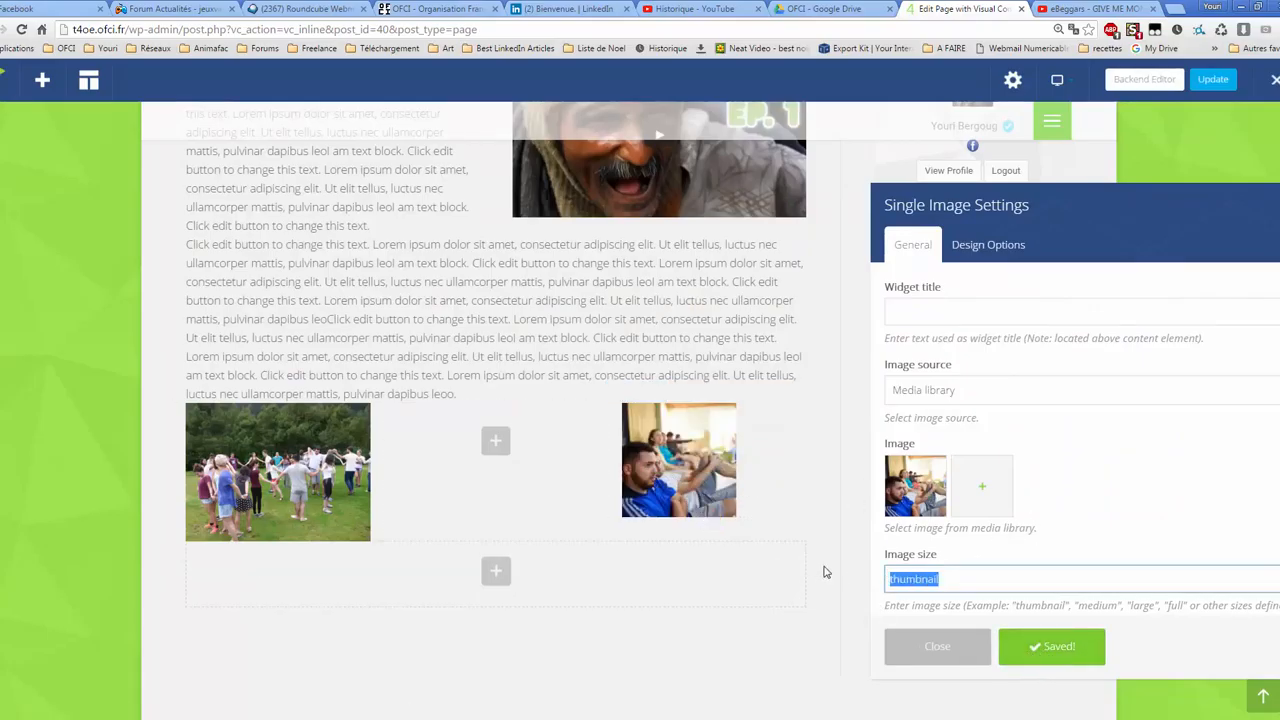
{"action": "type", "text": "full"}
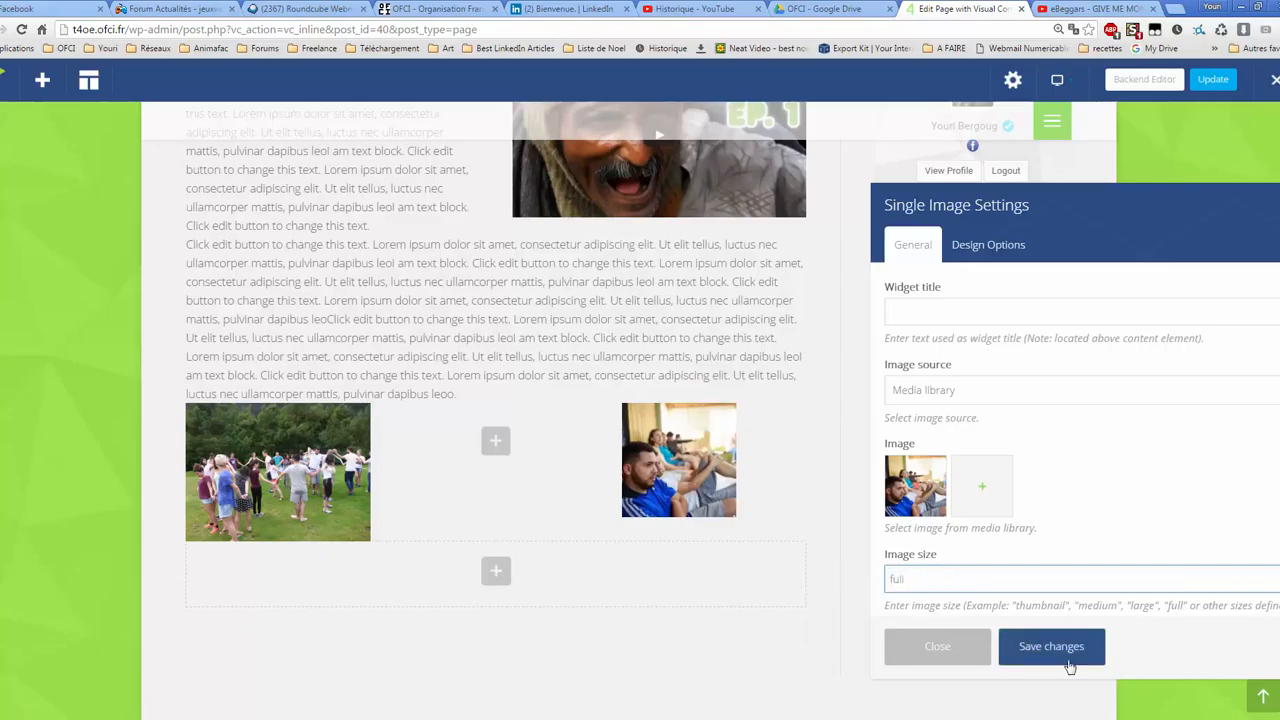
{"action": "left_click", "coordinate": [1069, 666]}
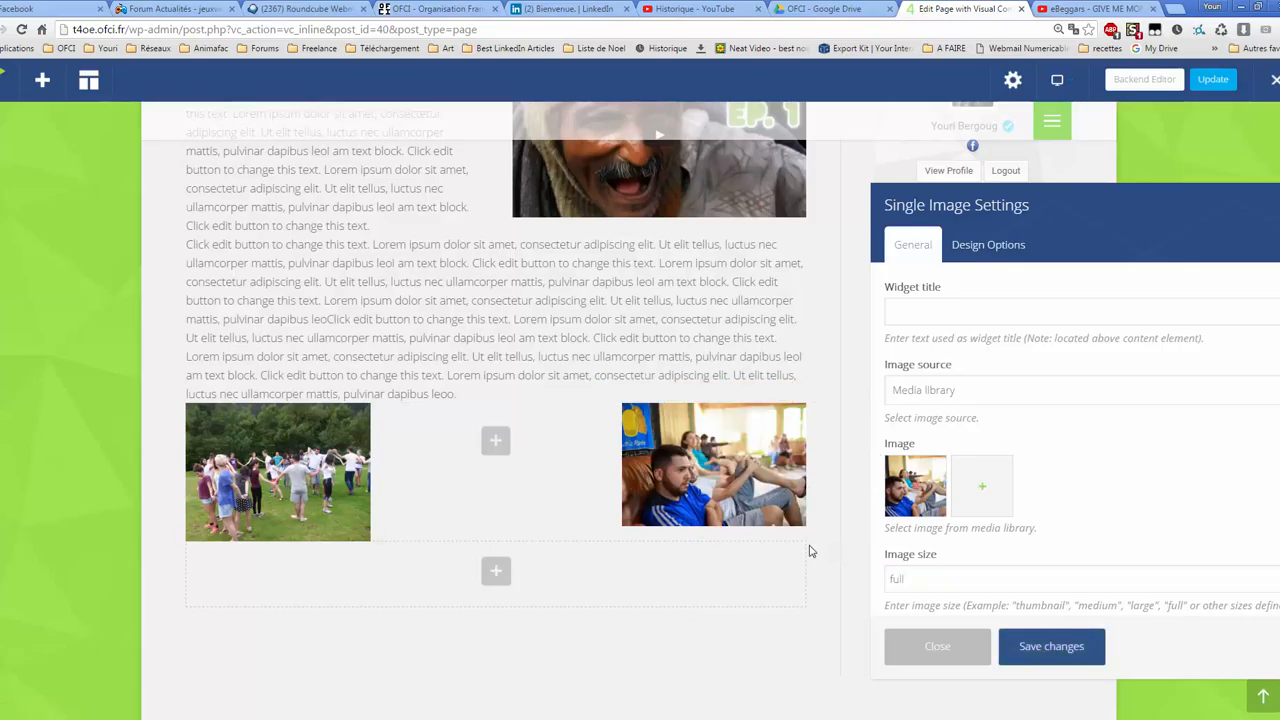
Step: Set the third column's image size to large, save, and close its settings
{"action": "left_click_drag", "start_coordinate": [946, 578], "coordinate": [827, 557]}
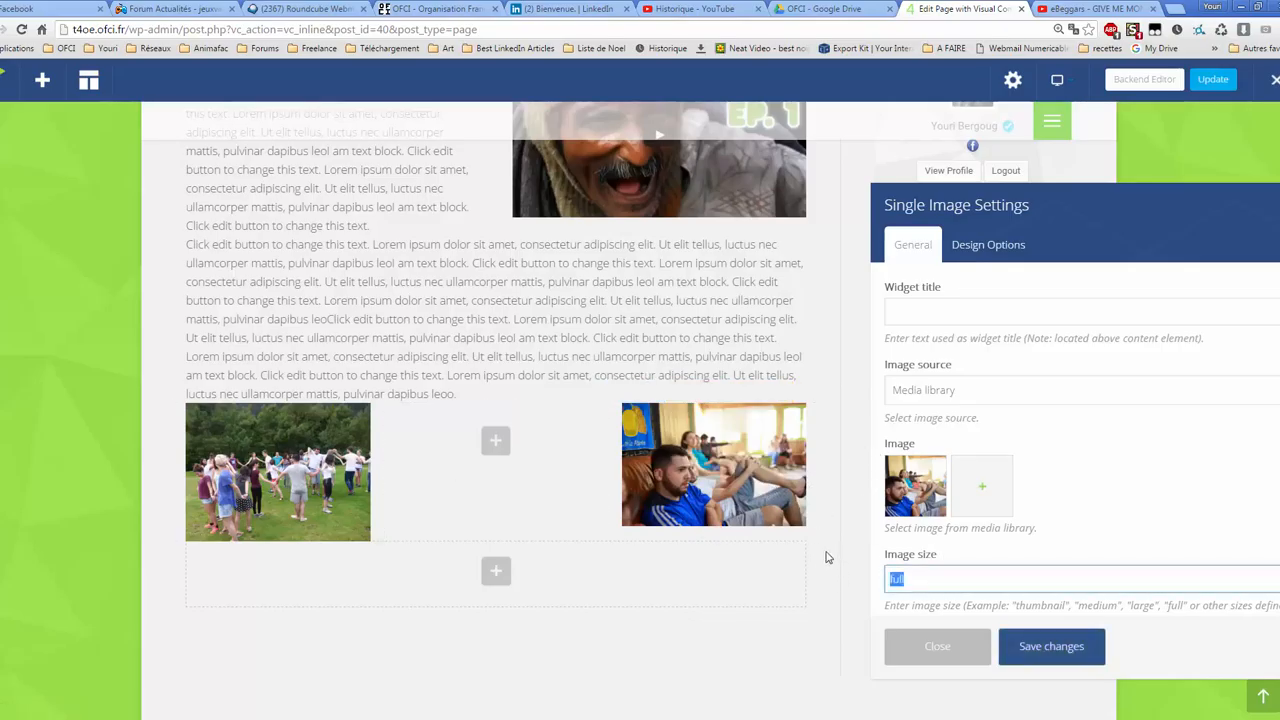
{"action": "type", "text": "large"}
{"action": "left_click", "coordinate": [1060, 647]}
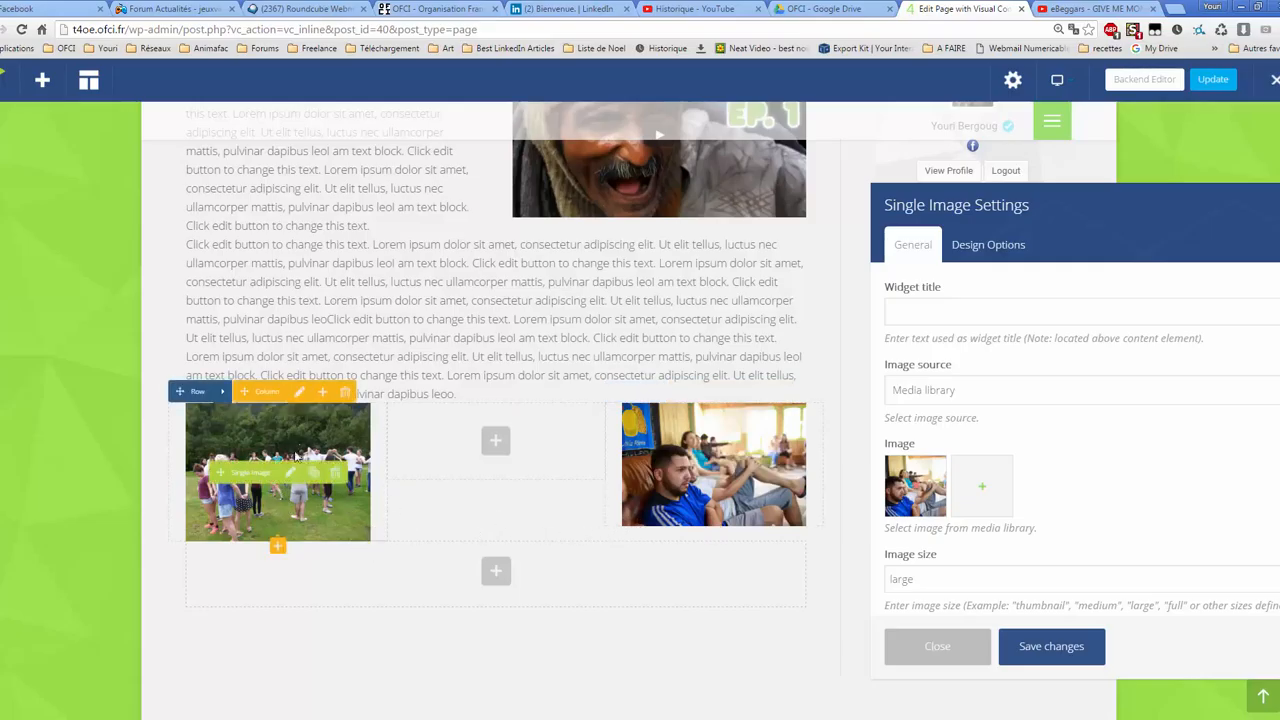
{"action": "left_click", "coordinate": [937, 646]}
Step: Open the settings of the first column's image, set its size to large and save
{"action": "left_click", "coordinate": [288, 476]}
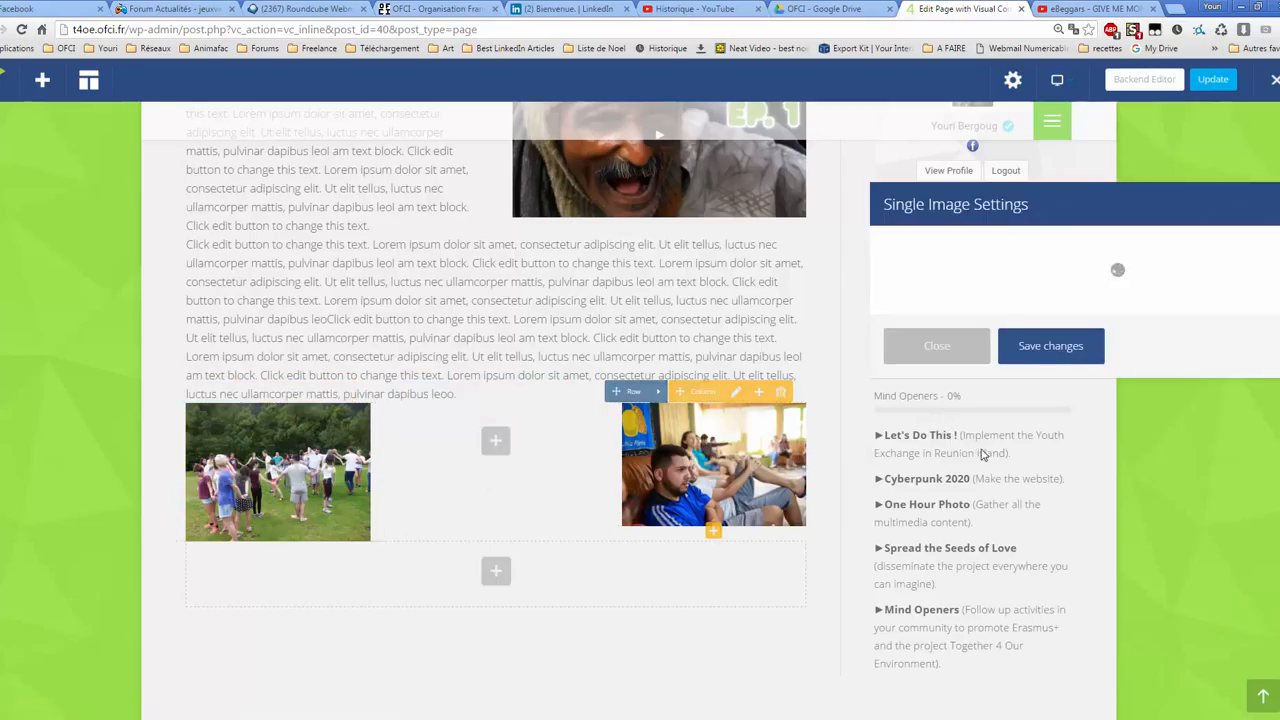
{"action": "double_click", "coordinate": [895, 578]}
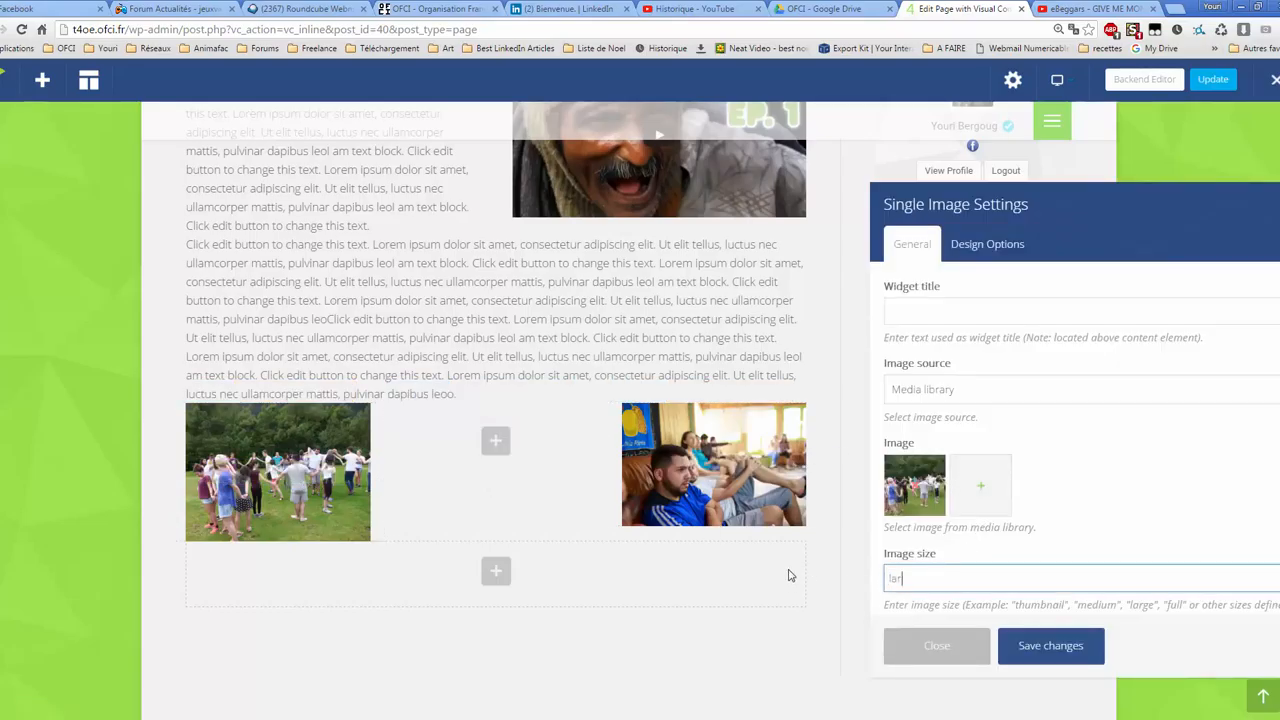
{"action": "left_click", "coordinate": [1095, 655]}
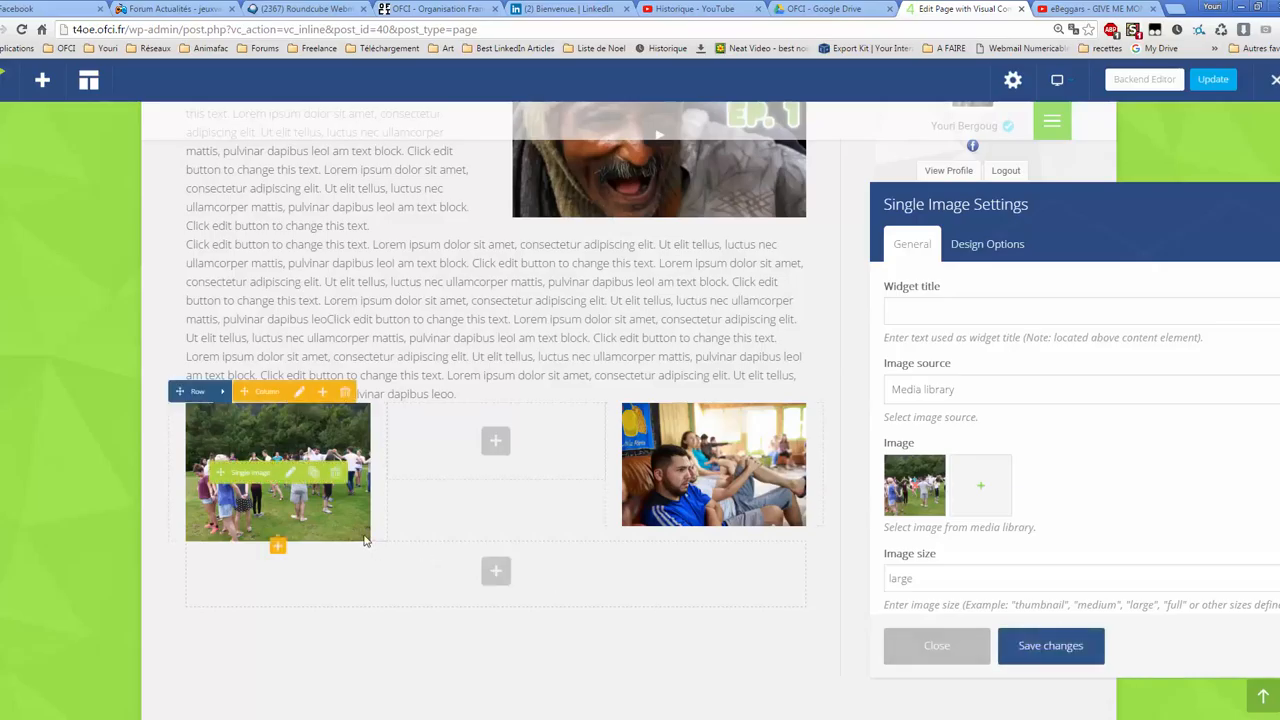
Step: Set the first column's image size to 200x50 pixels and save the change
{"action": "scroll", "coordinate": [1094, 560], "scroll_direction": "down", "scroll_amount": 1}
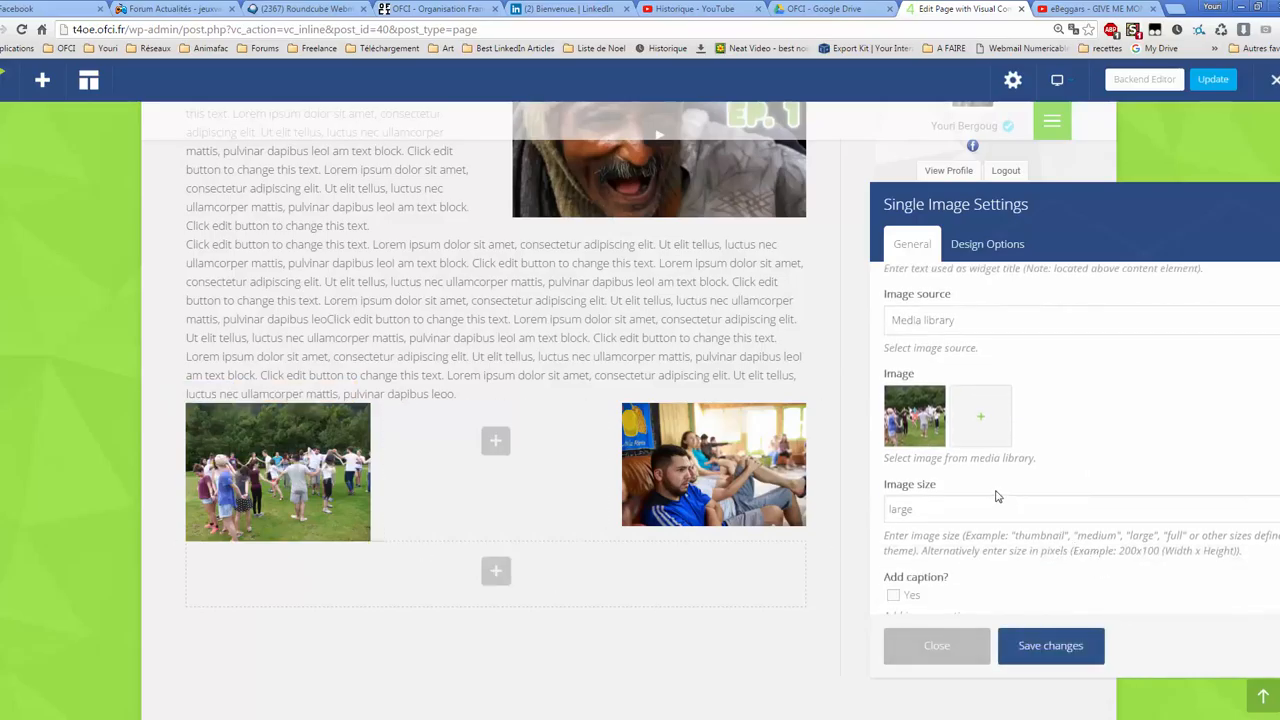
{"action": "double_click", "coordinate": [948, 508]}
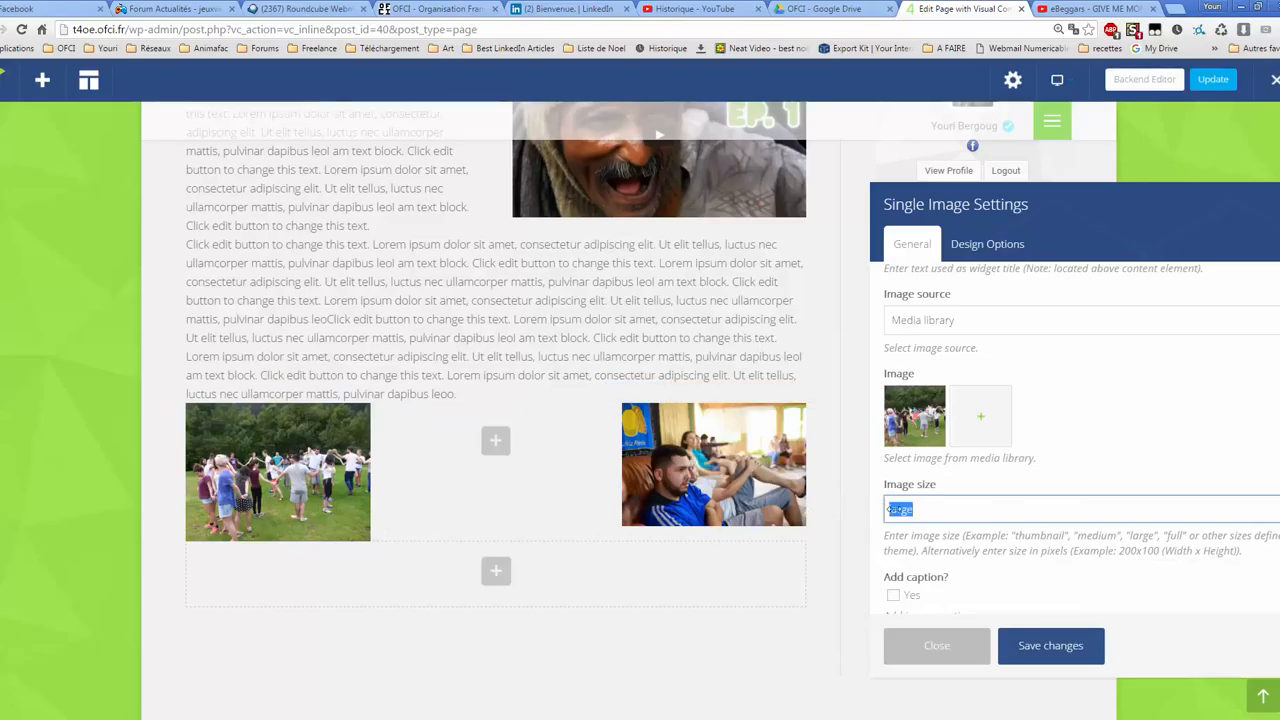
{"action": "key", "text": "BackSpace"}
{"action": "type", "text": "200x50"}
{"action": "left_click", "coordinate": [1095, 657]}
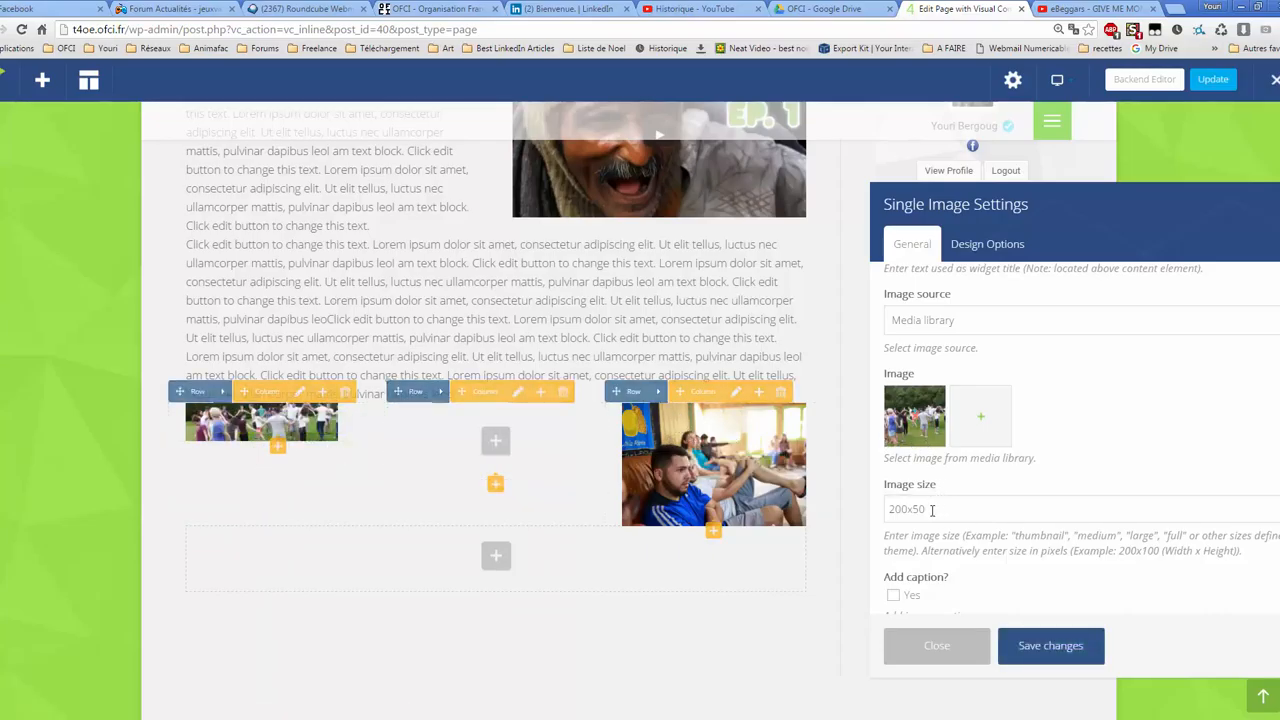
Step: Set the first column's image size to 200x150 pixels and save the change
{"action": "left_click_drag", "start_coordinate": [931, 510], "coordinate": [913, 509]}
{"action": "type", "text": "1"}
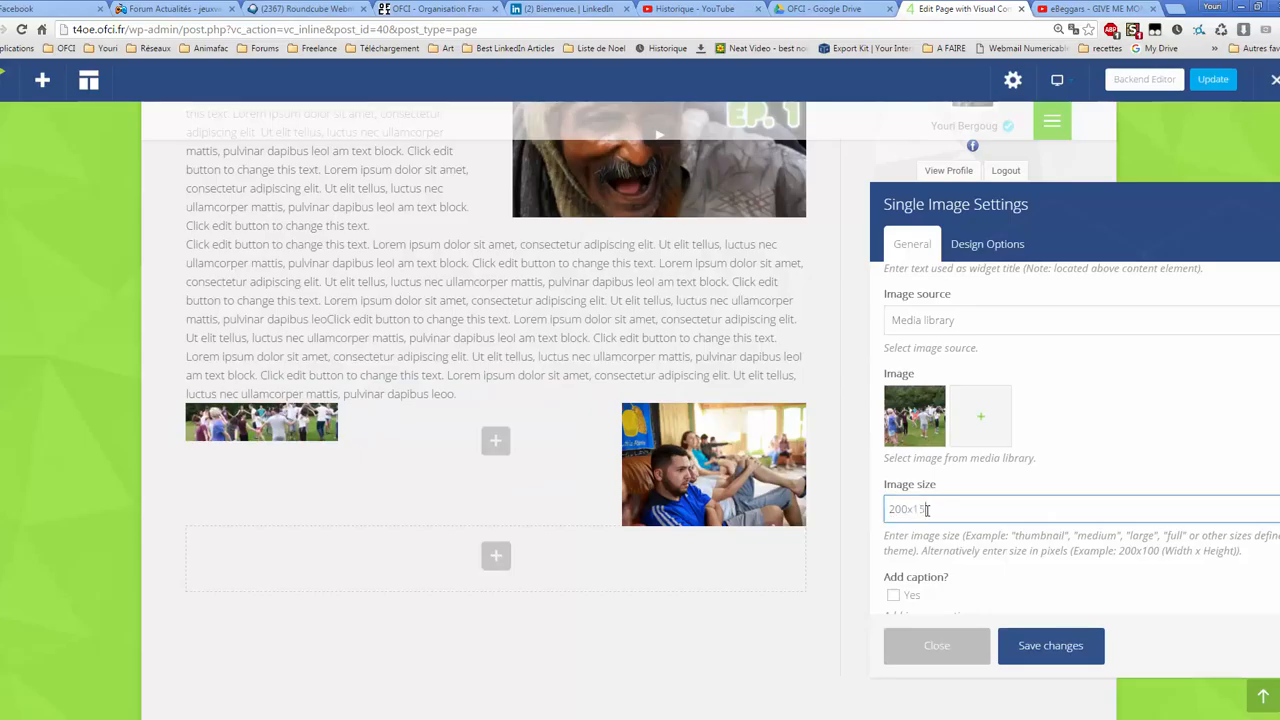
{"action": "left_click", "coordinate": [1056, 647]}
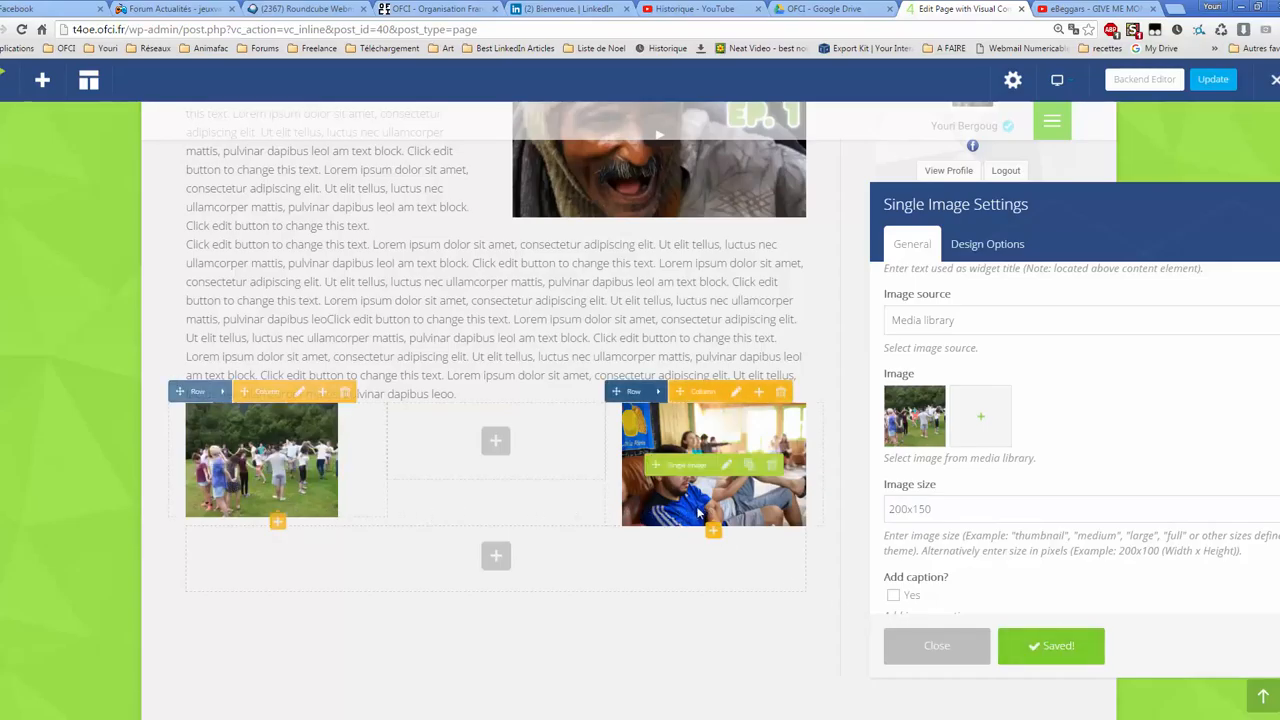
Step: Set the alignment of the first column's image to Center and save the change
{"action": "scroll", "coordinate": [1000, 500], "scroll_direction": "down", "scroll_amount": 2}
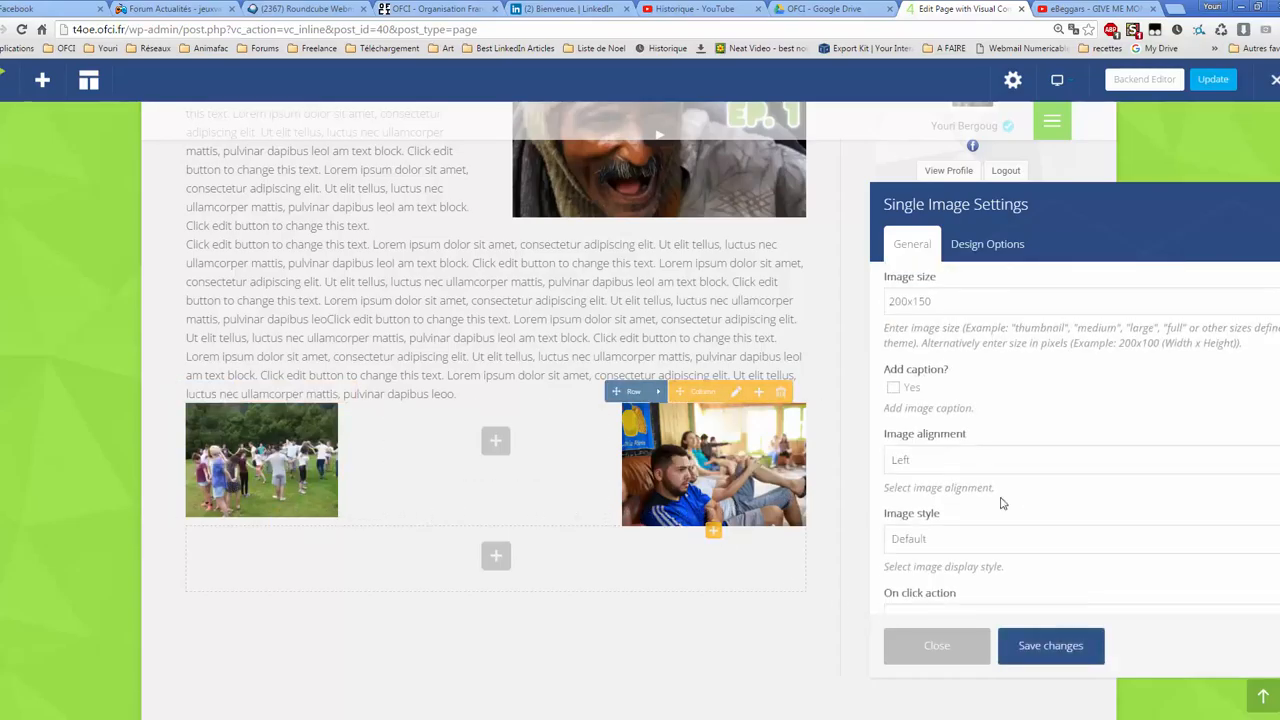
{"action": "left_click", "coordinate": [946, 464]}
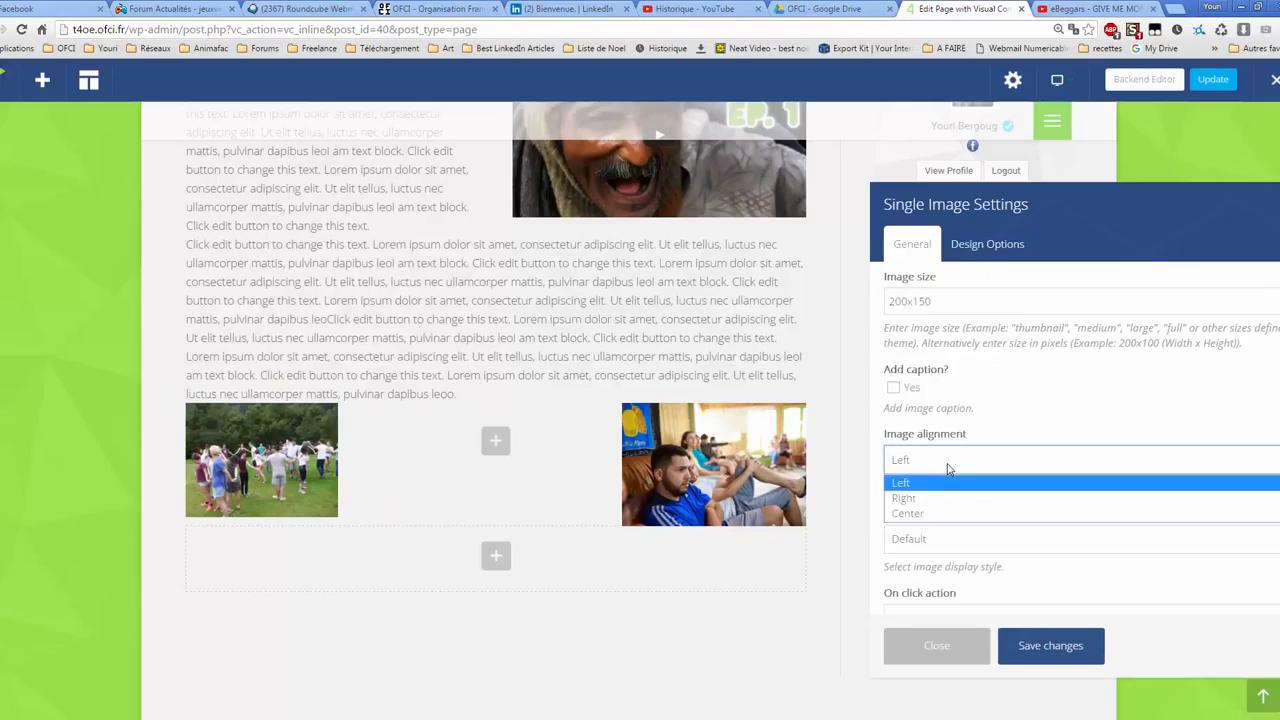
{"action": "left_click", "coordinate": [940, 509]}
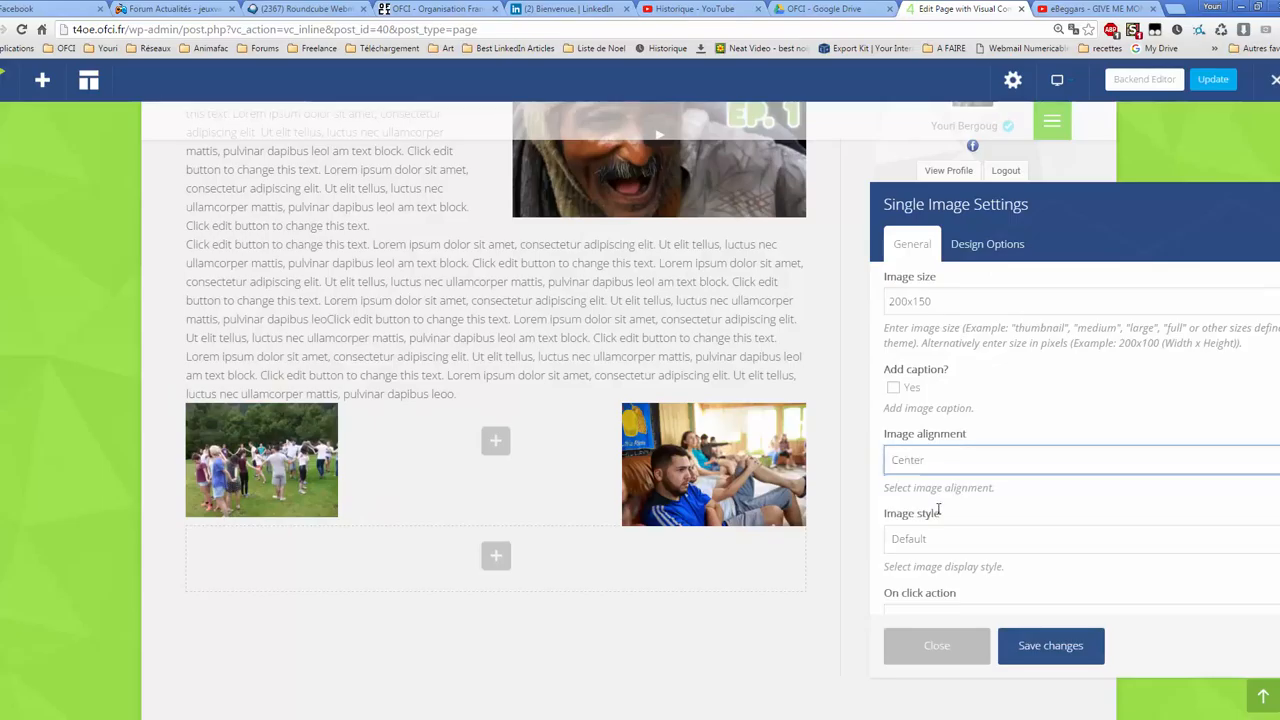
{"action": "left_click", "coordinate": [1055, 647]}
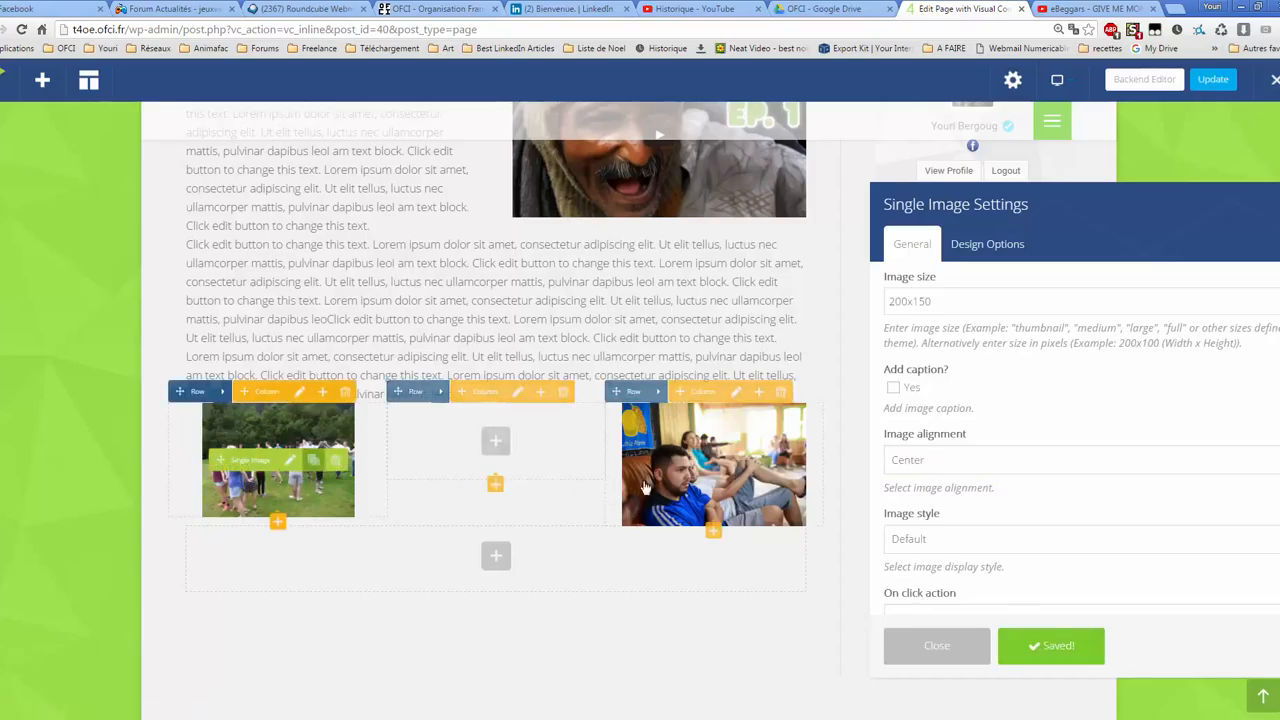
Step: Set the third column's image to 200x150 pixels with Center alignment, save, and close its settings
{"action": "left_click", "coordinate": [727, 468]}
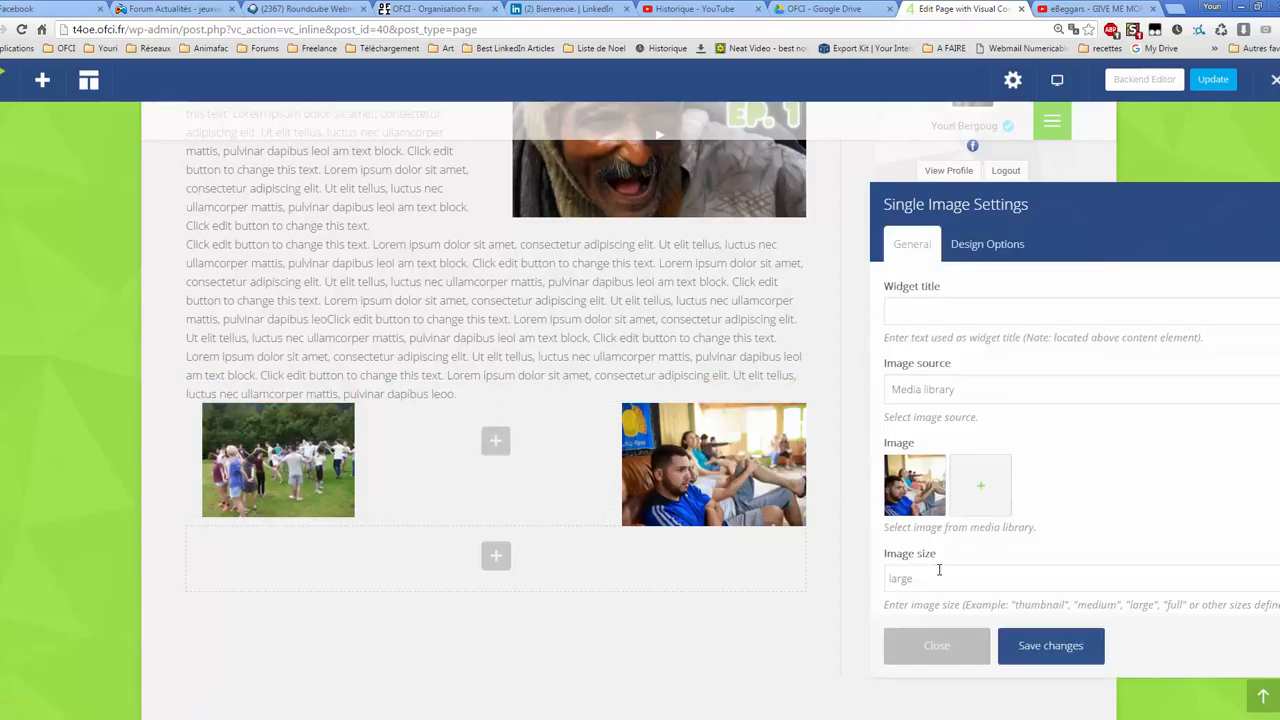
{"action": "scroll", "coordinate": [939, 570], "scroll_direction": "down", "scroll_amount": 1}
{"action": "double_click", "coordinate": [946, 509]}
{"action": "type", "text": "200x150"}
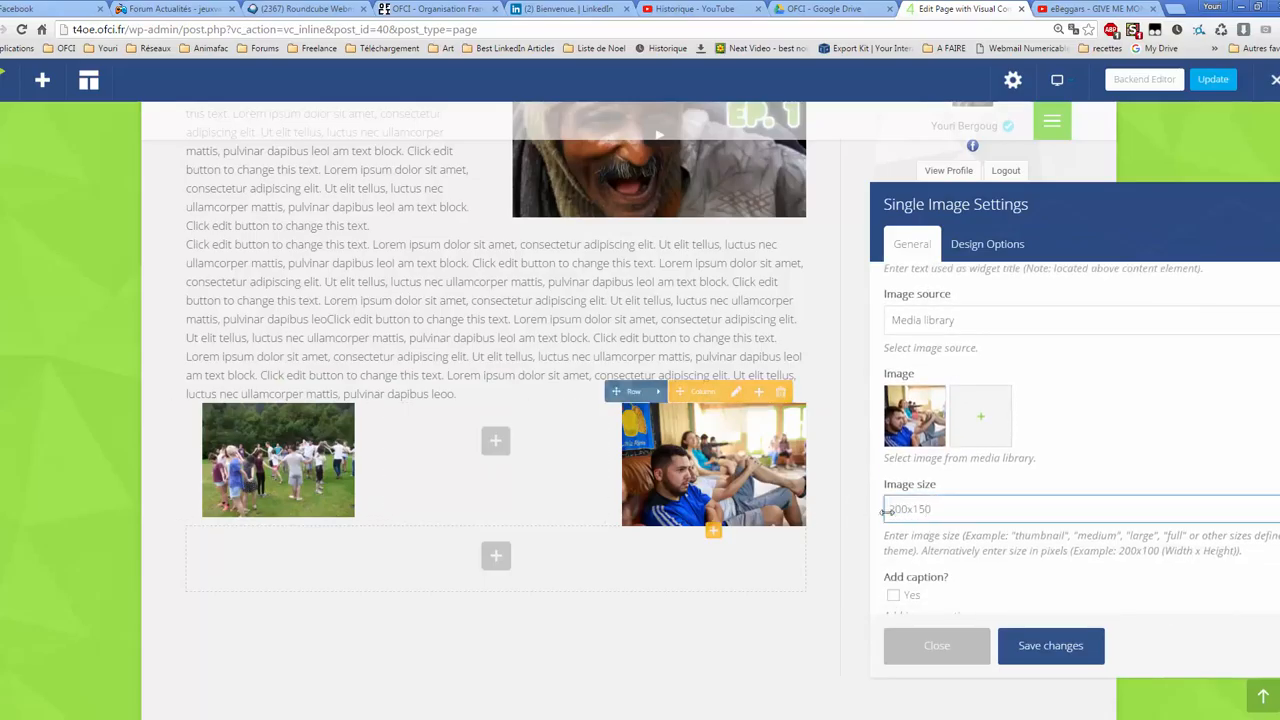
{"action": "scroll", "coordinate": [957, 563], "scroll_direction": "down", "scroll_amount": 2}
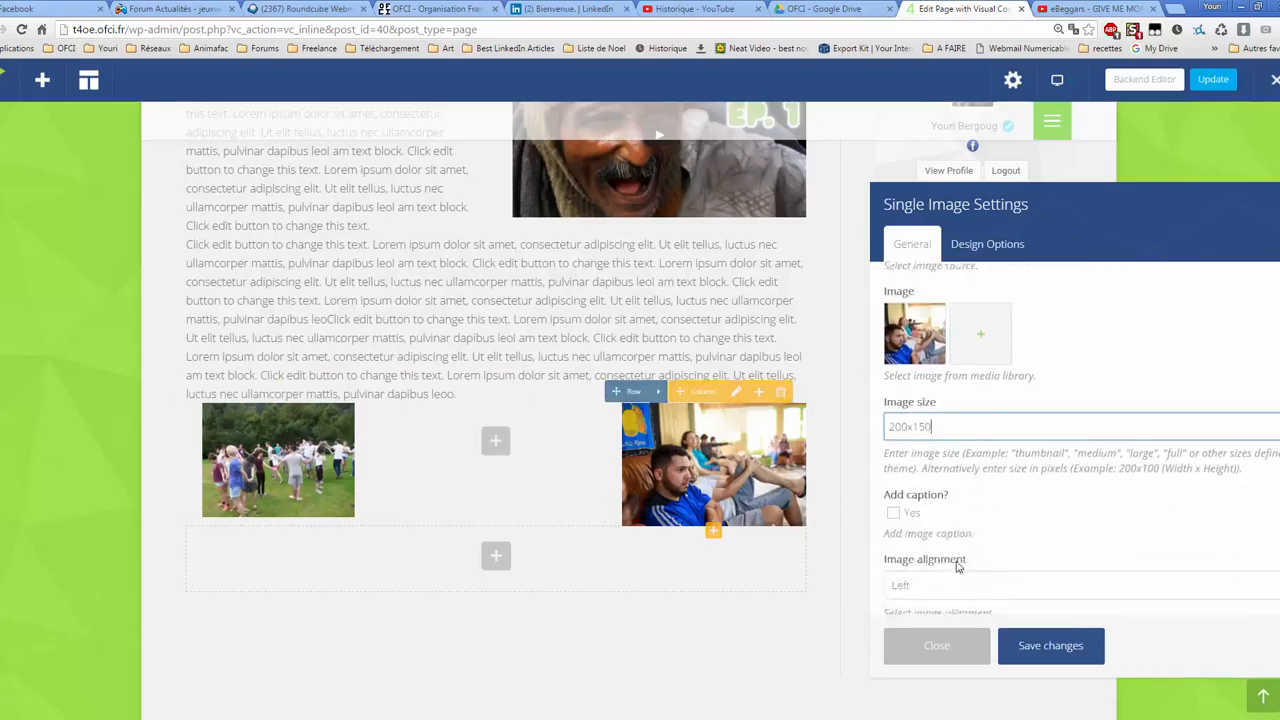
{"action": "left_click", "coordinate": [953, 530]}
{"action": "left_click", "coordinate": [957, 582]}
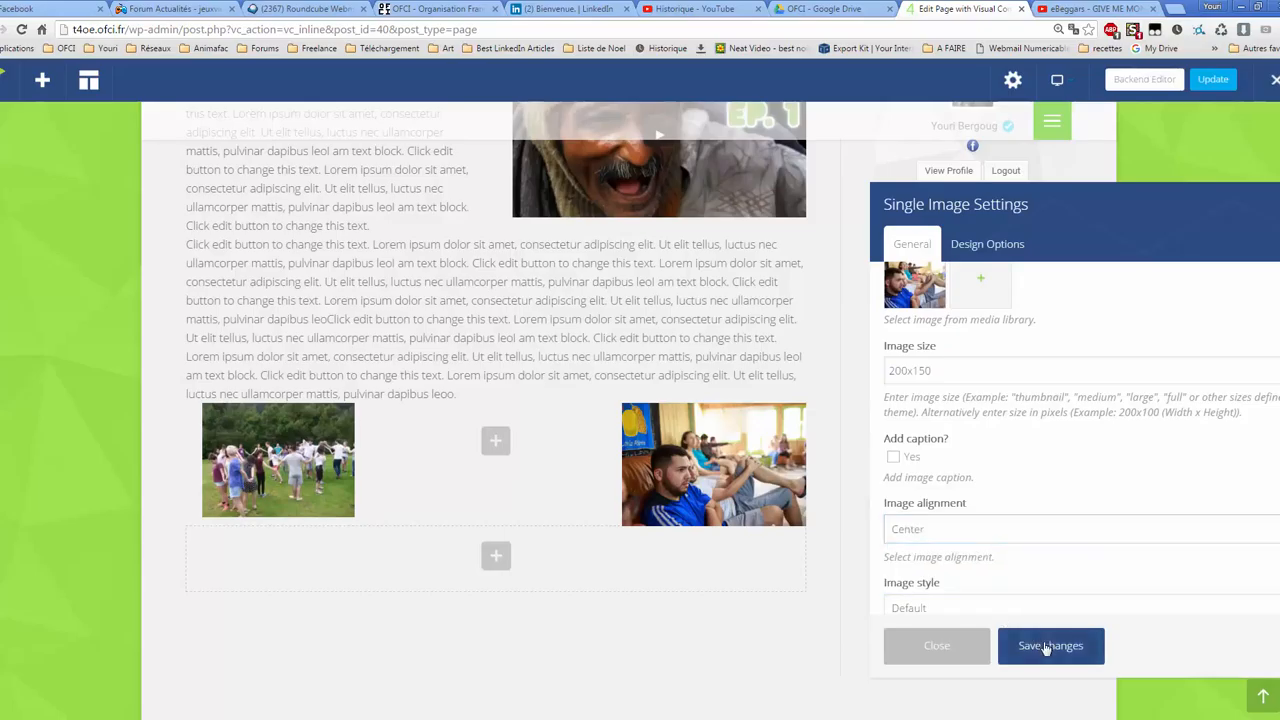
{"action": "left_click", "coordinate": [1042, 643]}
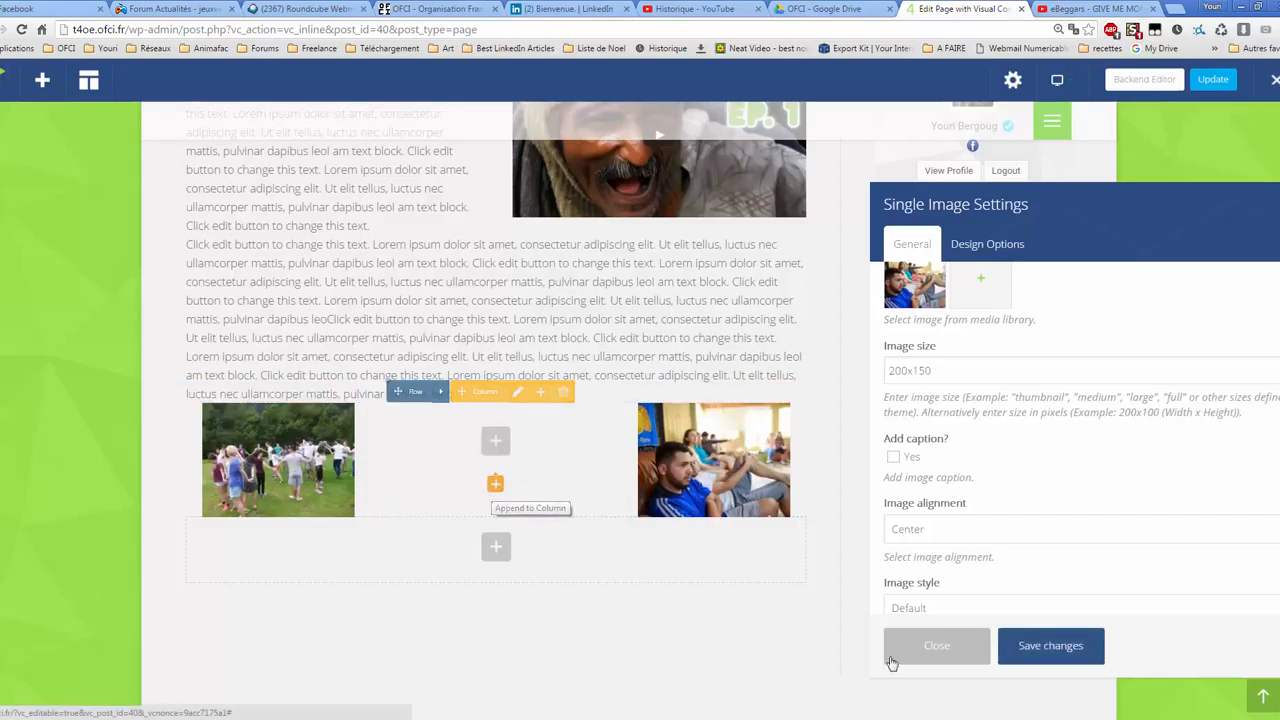
{"action": "left_click", "coordinate": [933, 650]}
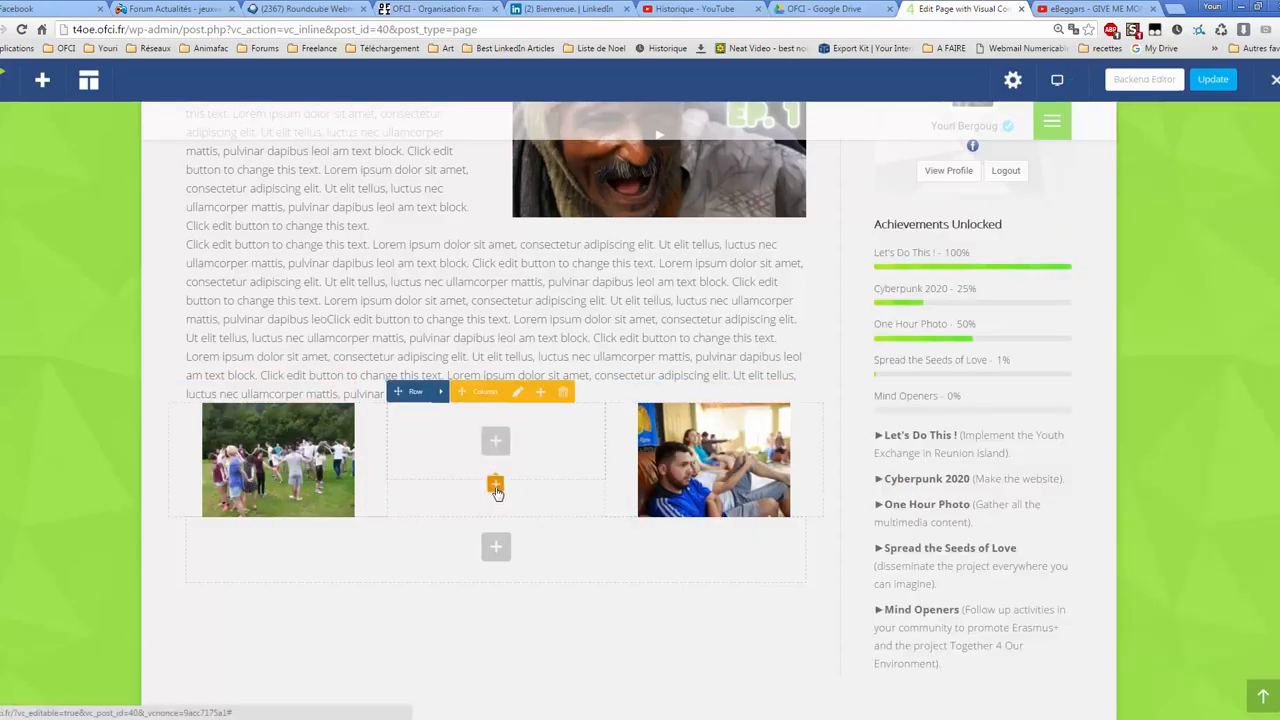
Step: Add a Text Block to the empty middle column, append three copies of its placeholder text and save
{"action": "left_click", "coordinate": [494, 490]}
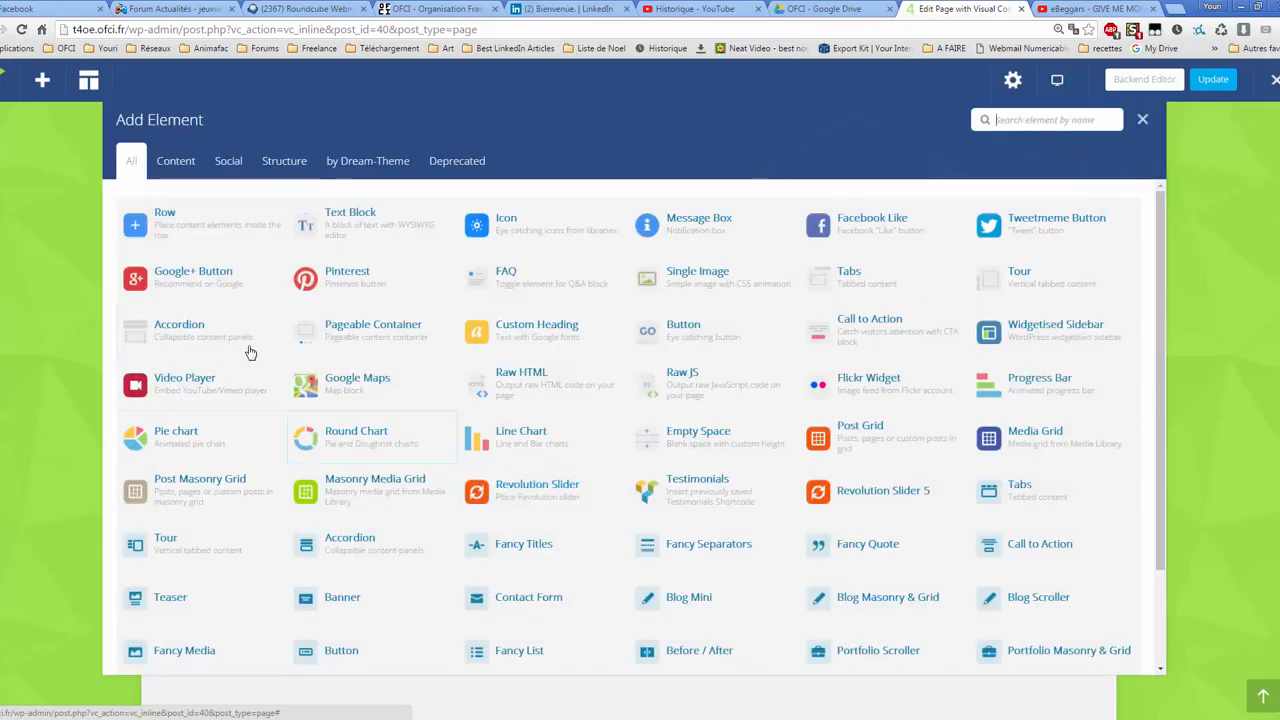
{"action": "left_click", "coordinate": [380, 241]}
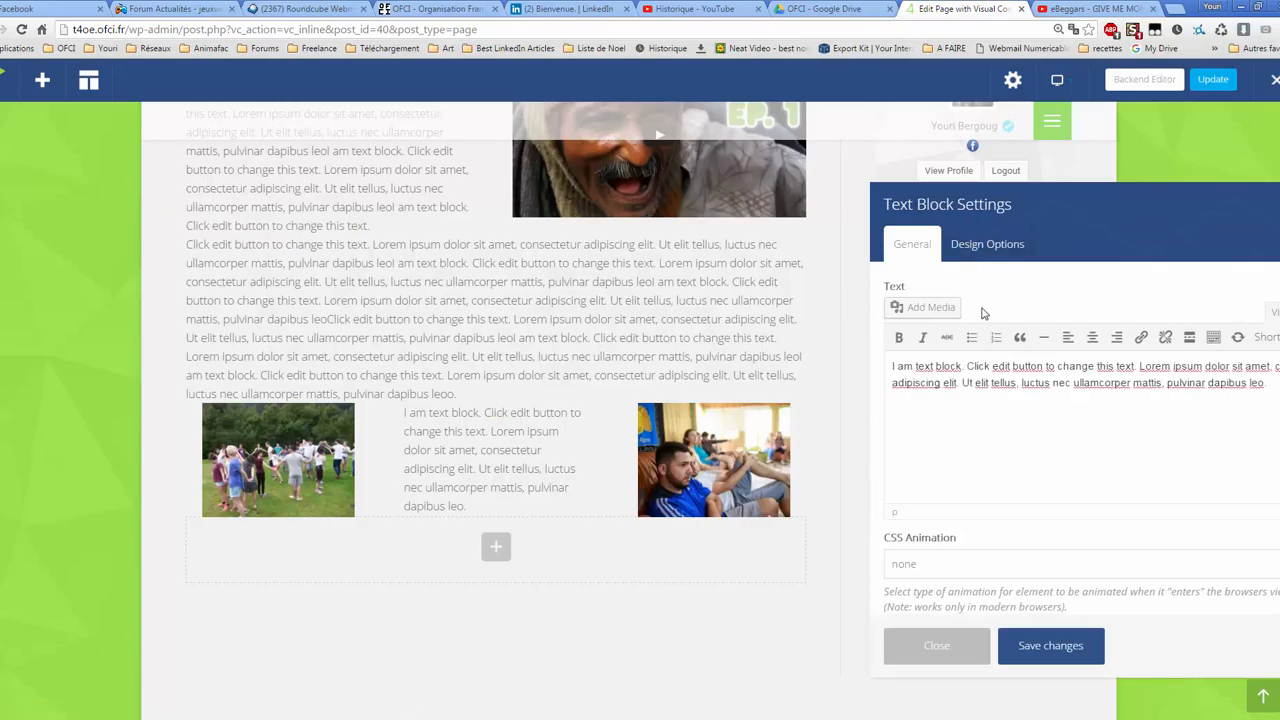
{"action": "key", "text": "ctrl+a"}
{"action": "key", "text": "ctrl+c"}
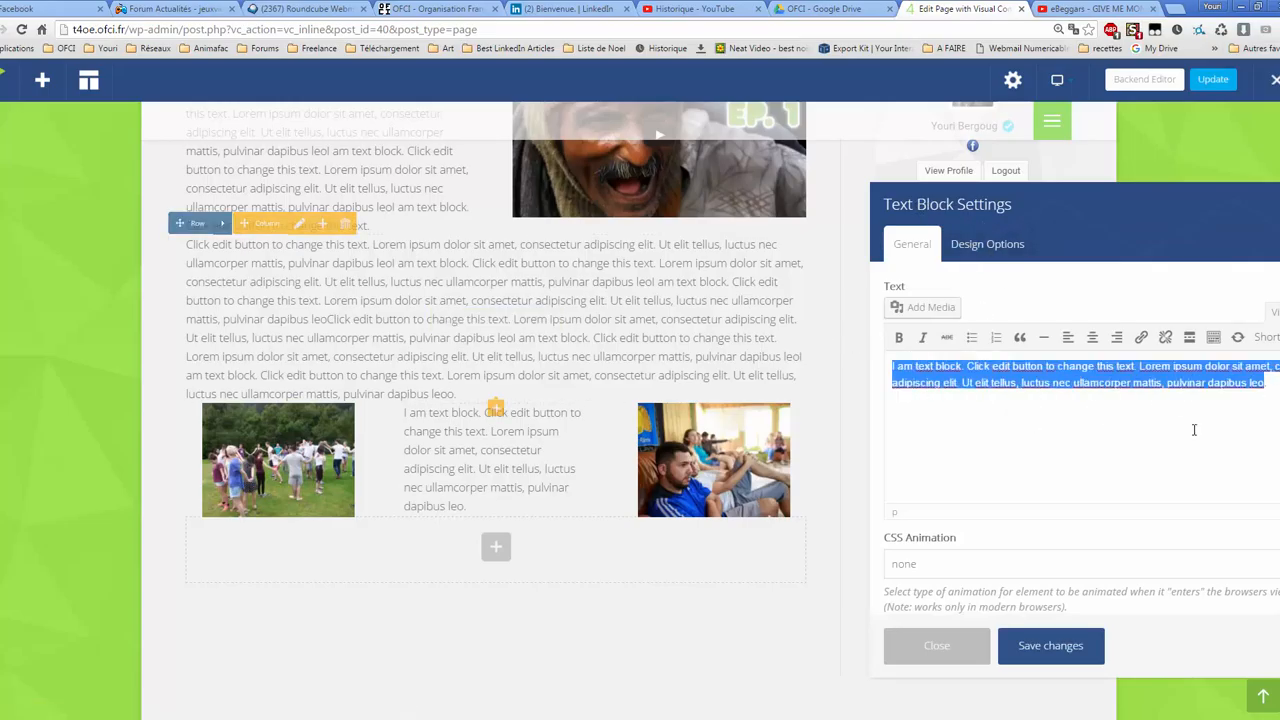
{"action": "left_click", "coordinate": [1194, 429]}
{"action": "key", "text": "ctrl+v"}
{"action": "key", "text": "ctrl+v"}
{"action": "key", "text": "ctrl+v"}
{"action": "left_click", "coordinate": [1050, 645]}
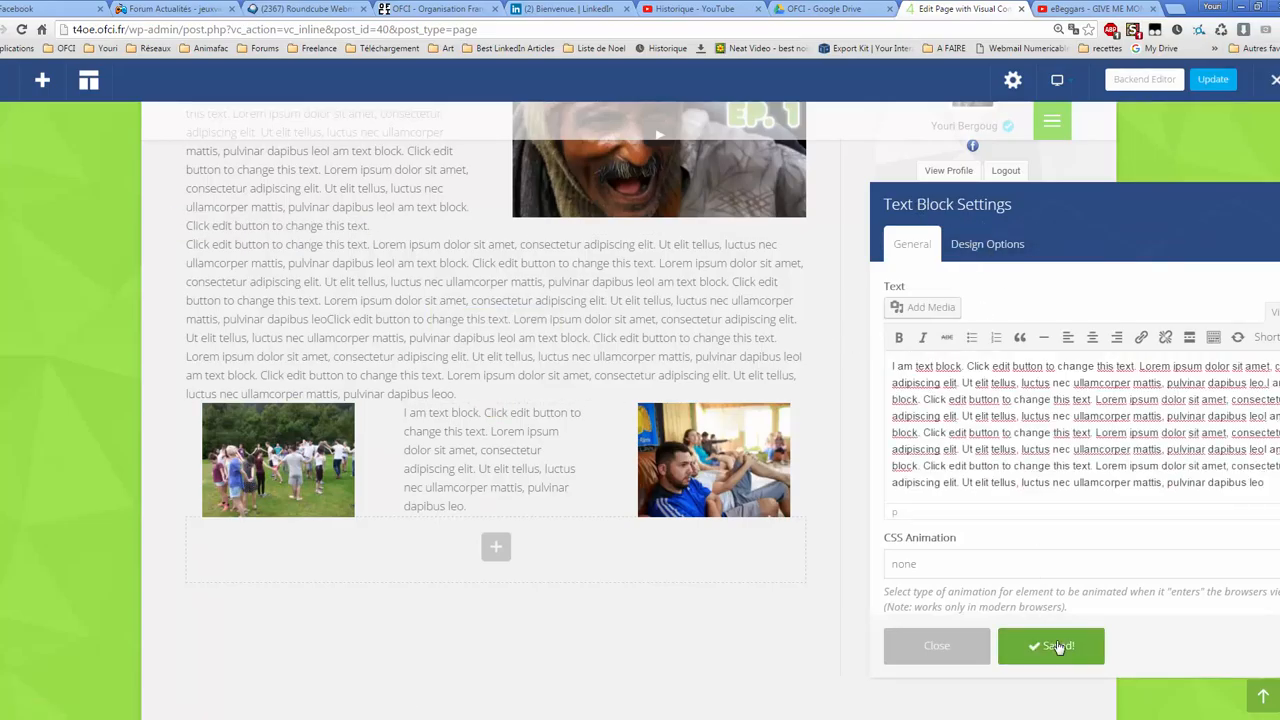
Step: Shorten the middle column's text to end at the second "Click edit button to", roughly matching the images' height, and save
{"action": "scroll", "coordinate": [503, 517], "scroll_direction": "down", "scroll_amount": 3}
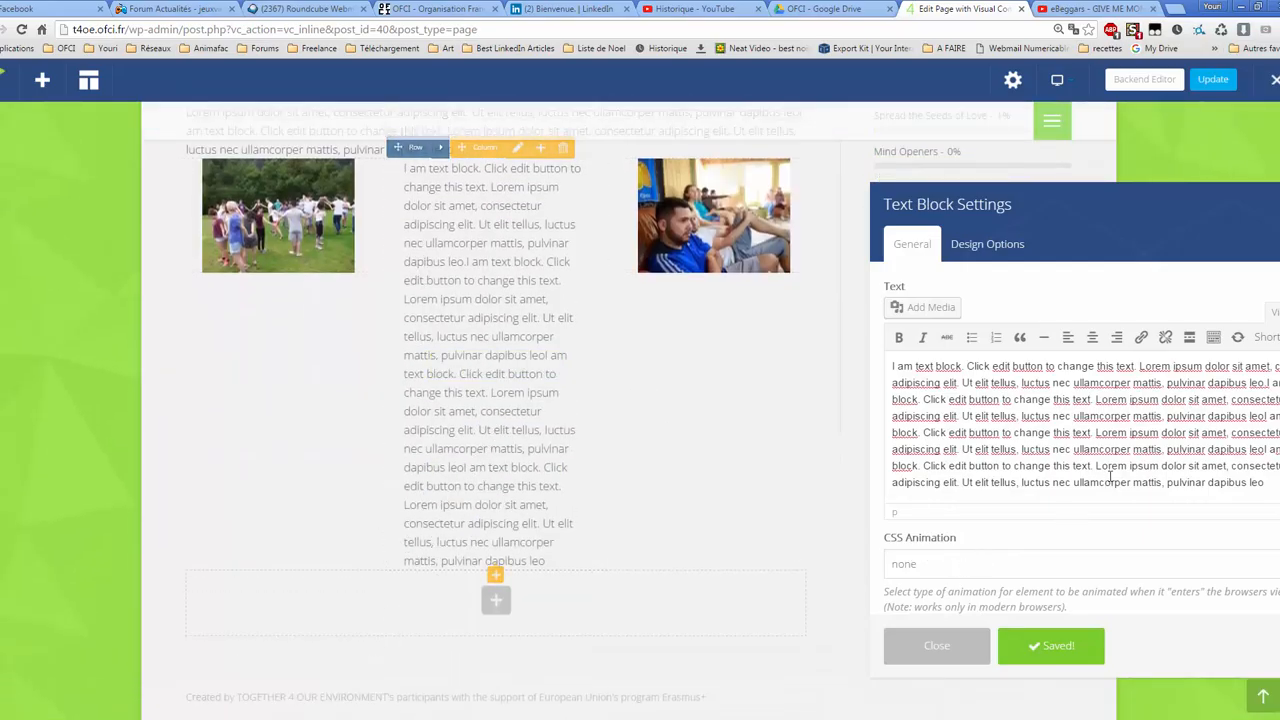
{"action": "left_click_drag", "start_coordinate": [1271, 476], "coordinate": [928, 432]}
{"action": "key", "text": "BackSpace"}
{"action": "left_click", "coordinate": [1041, 647]}
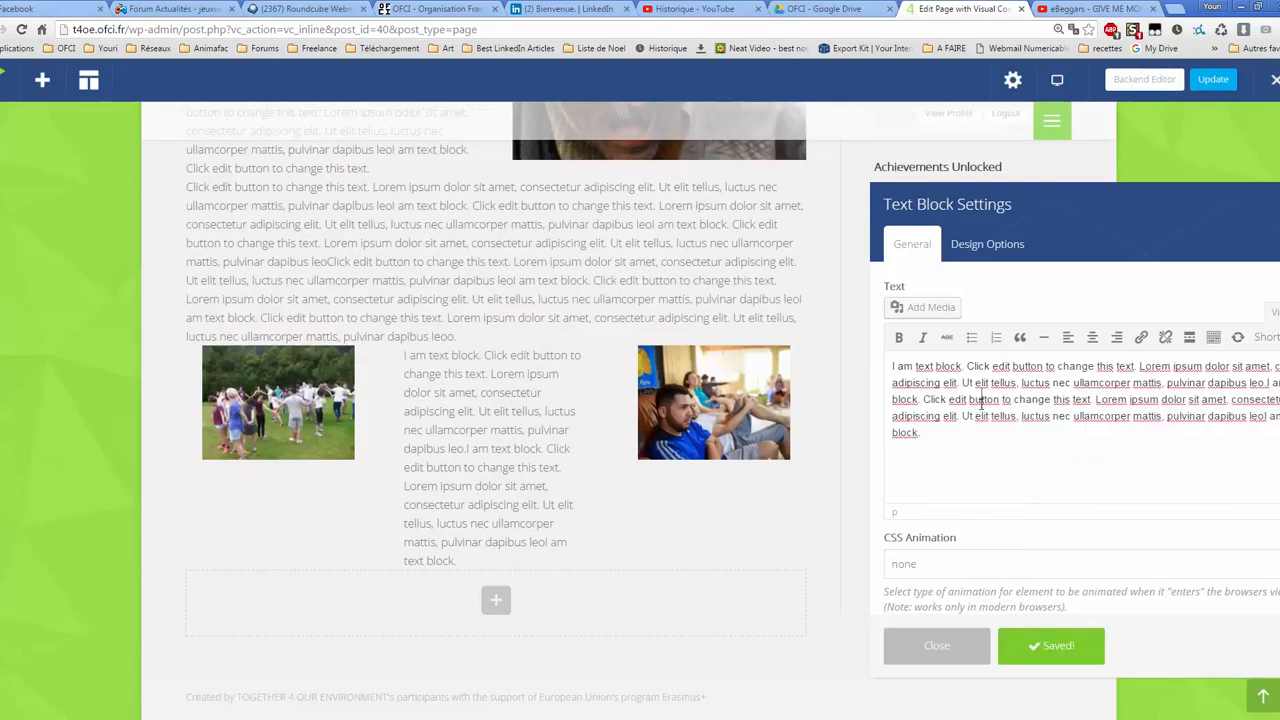
{"action": "left_click_drag", "start_coordinate": [982, 430], "coordinate": [986, 416]}
{"action": "key", "text": "BackSpace"}
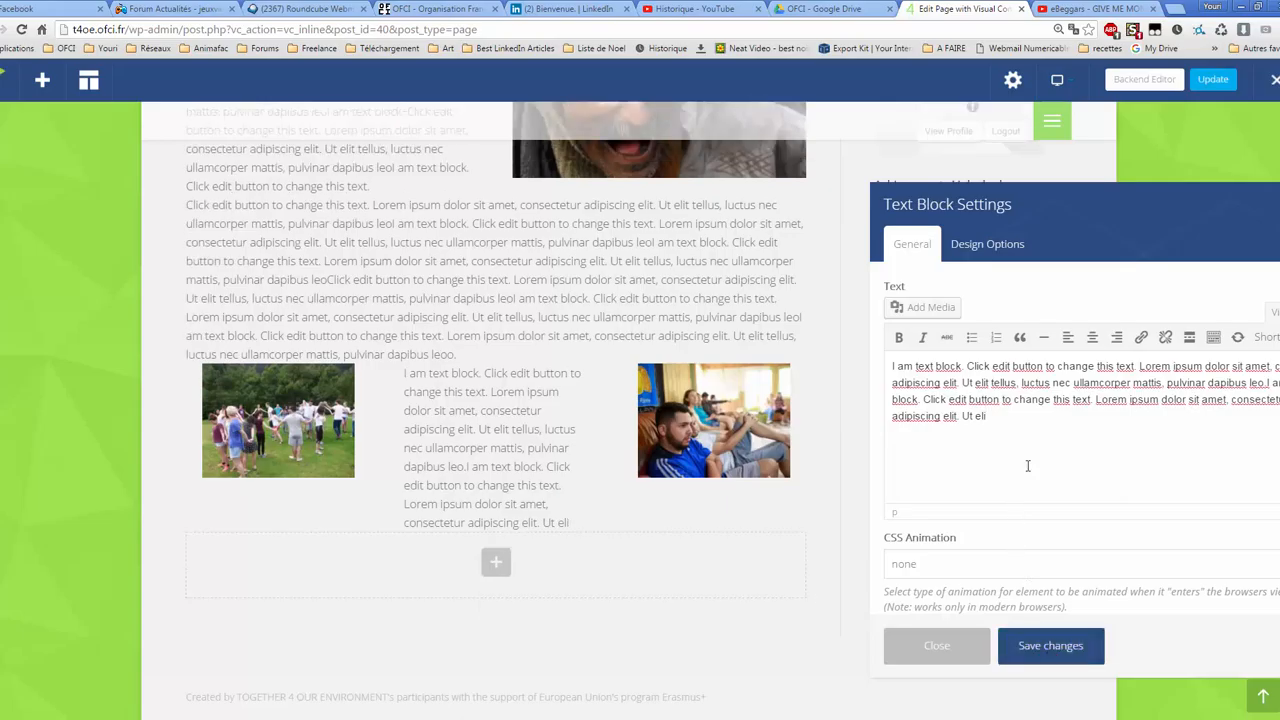
{"action": "left_click_drag", "start_coordinate": [1016, 400], "coordinate": [1017, 420]}
{"action": "key", "text": "BackSpace"}
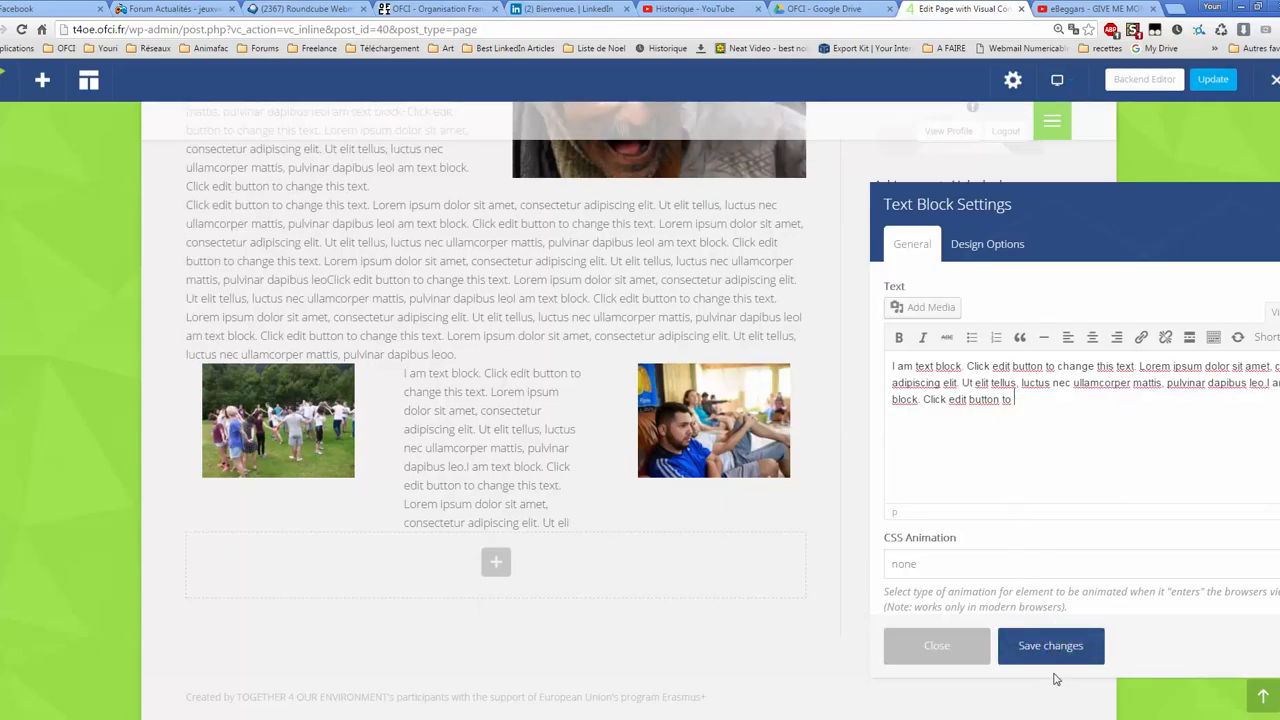
{"action": "left_click", "coordinate": [1058, 648]}
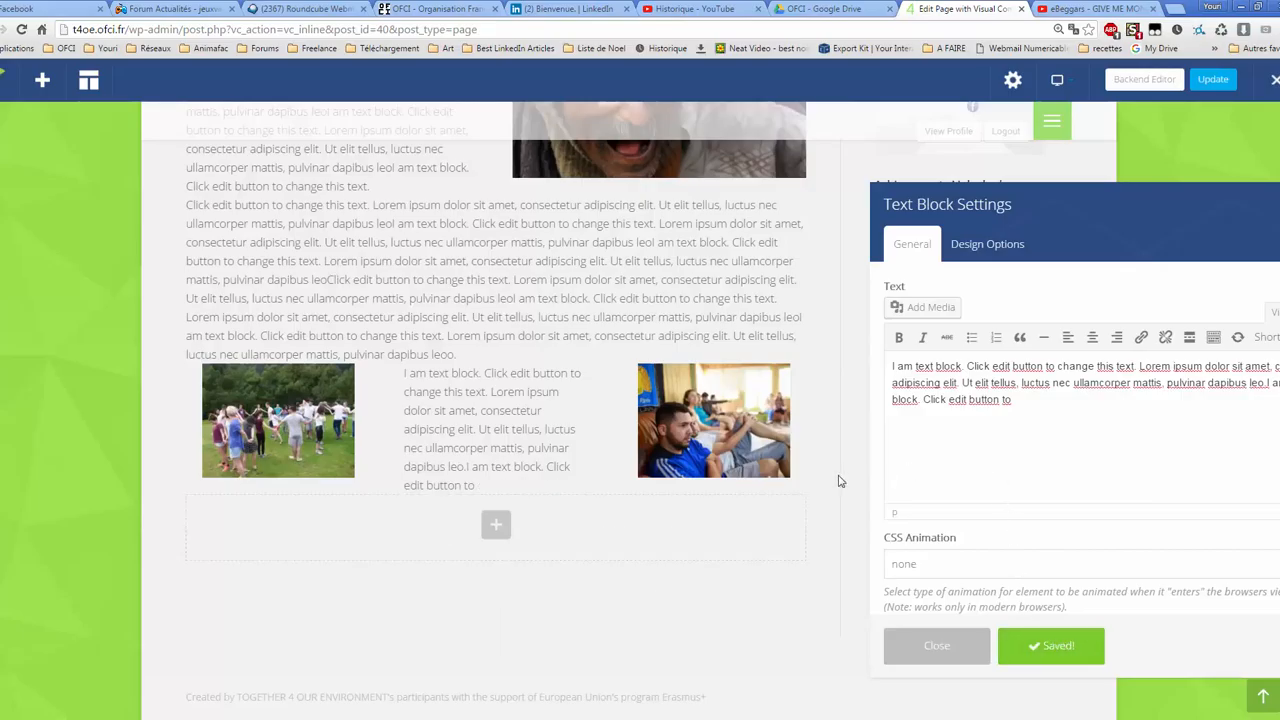
Step: Add a Text Block in the full-width row below the images, paste the placeholder text two more times and save
{"action": "left_click", "coordinate": [496, 525]}
{"action": "left_click", "coordinate": [372, 218]}
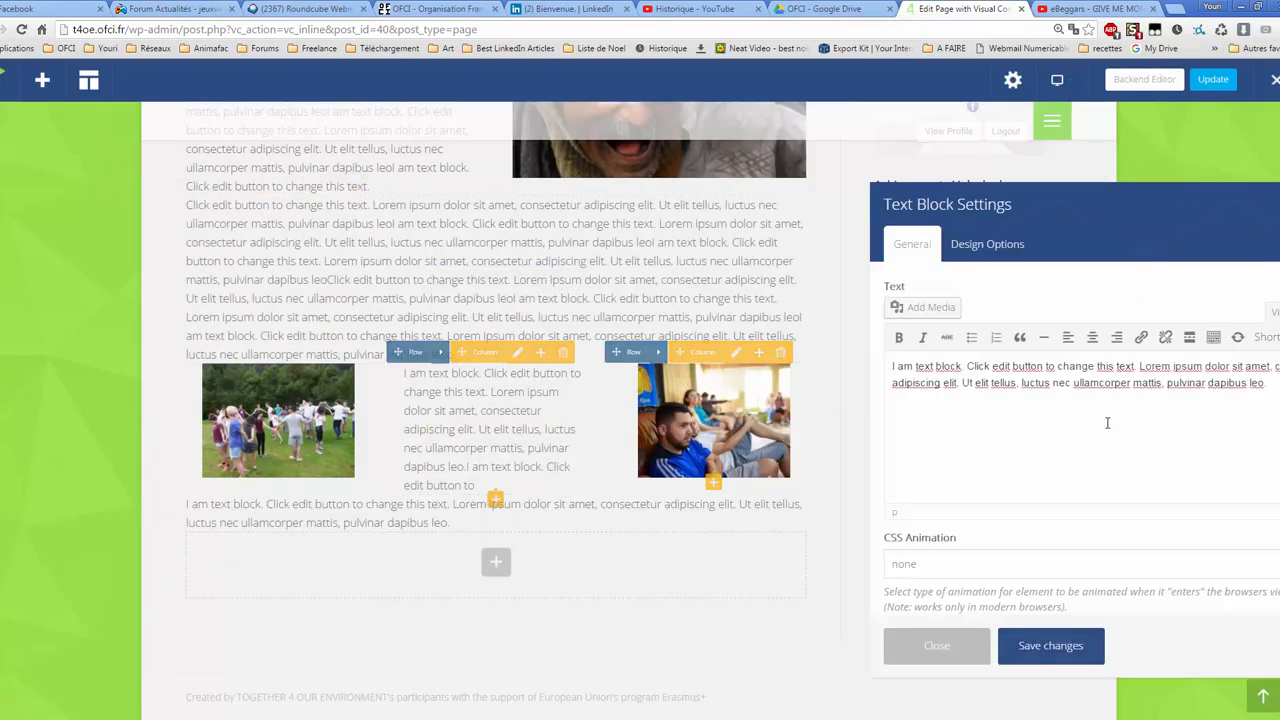
{"action": "key", "text": "ctrl+v"}
{"action": "key", "text": "ctrl+v"}
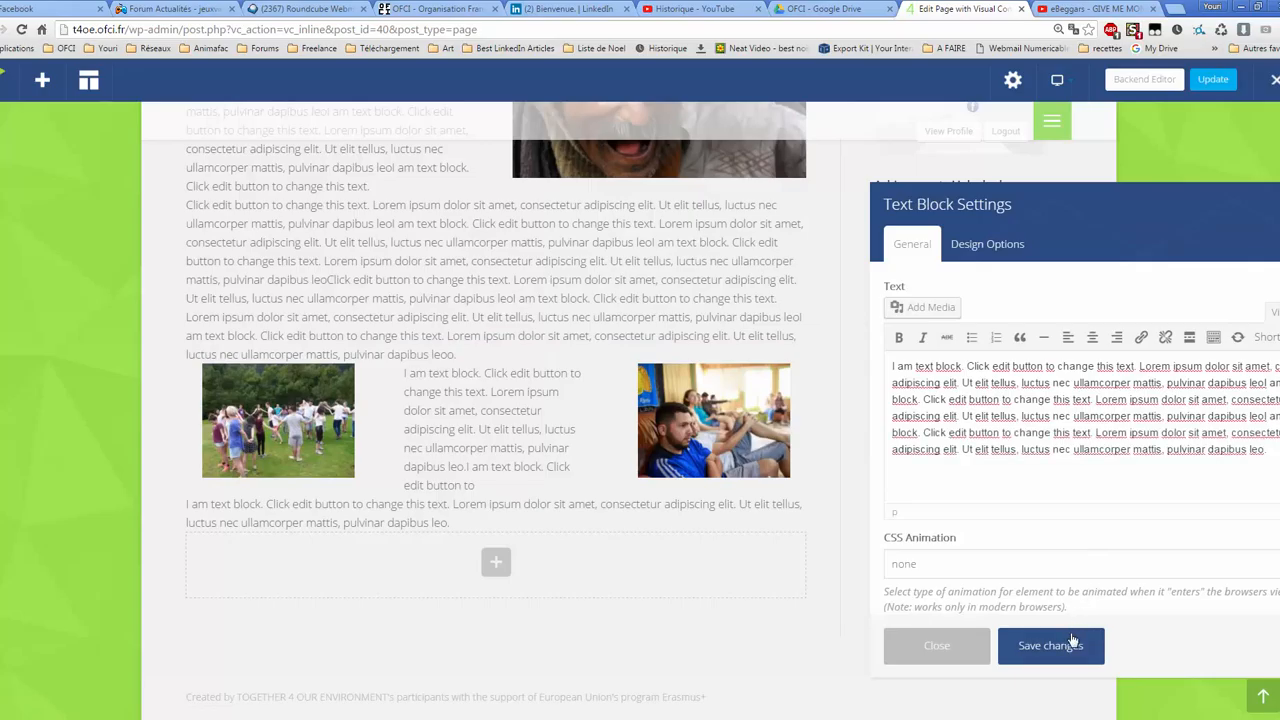
{"action": "left_click", "coordinate": [1070, 645]}
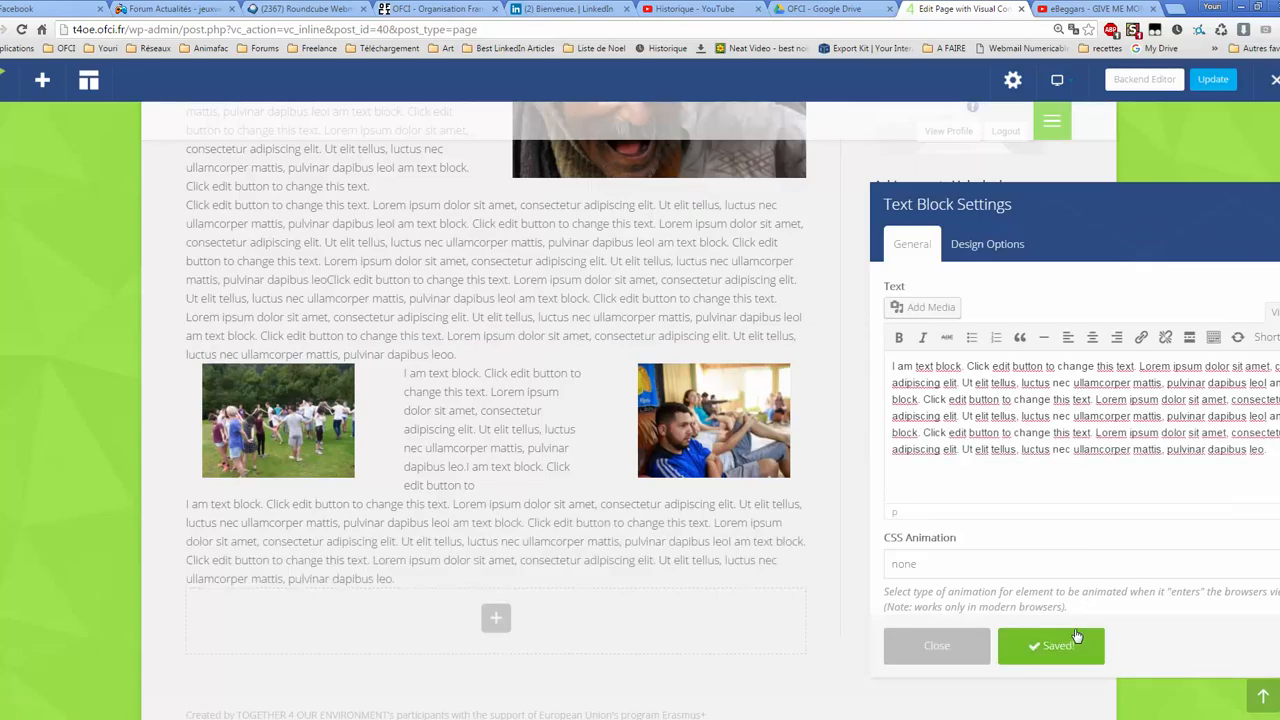